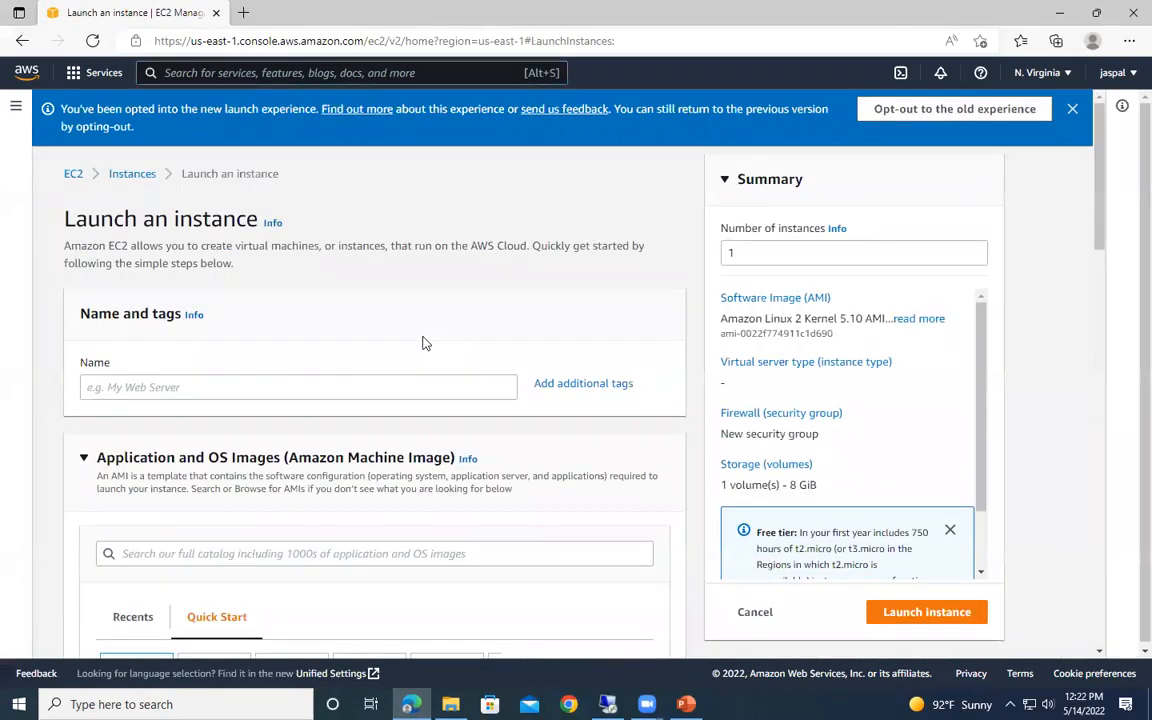
- Name the new instance MyEC2SSH and choose the Amazon Linux quick-start image
click(203, 387)
text(MyEC2SSH)
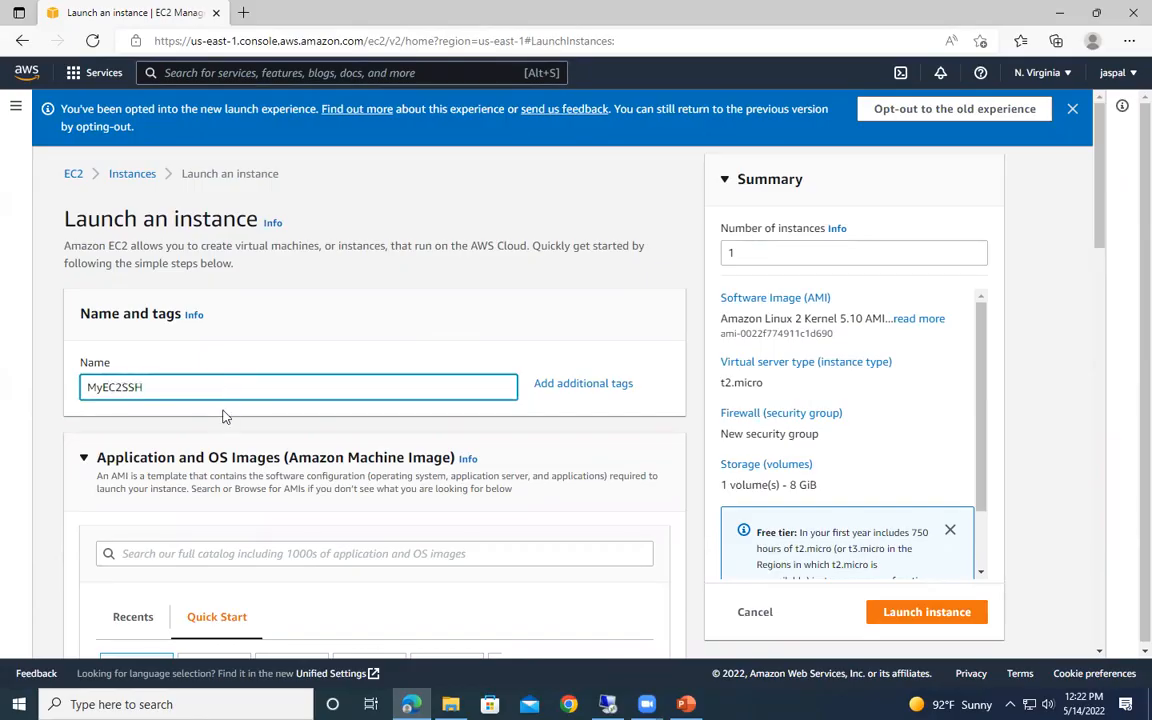
scroll(223, 416, down, 3)
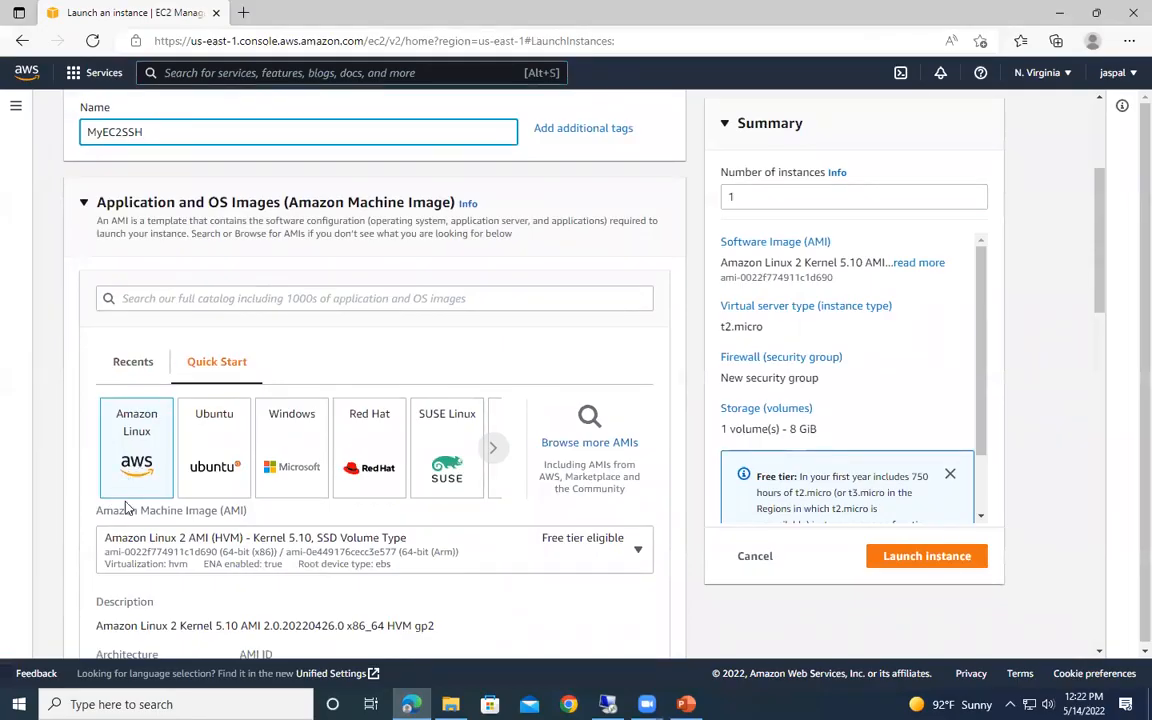
click(114, 405)
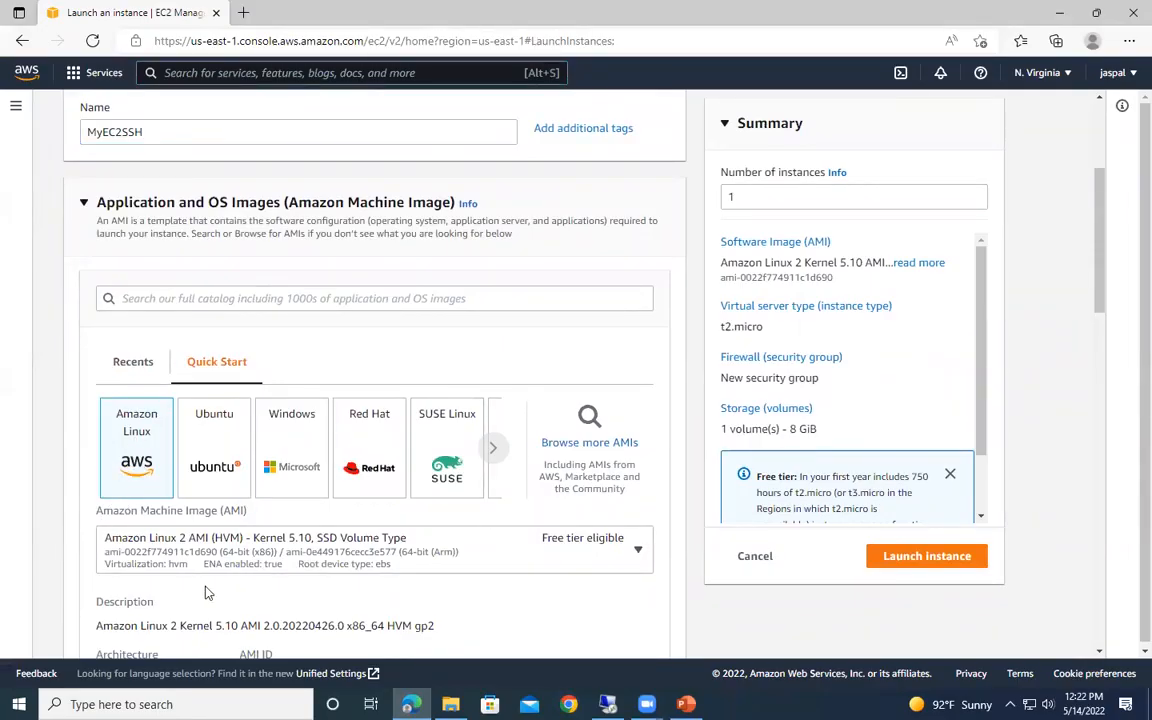
- Create a new RSA key pair named MYEC2SSH for the instance login, with the private key in .pem format
scroll(529, 437, down, 2)
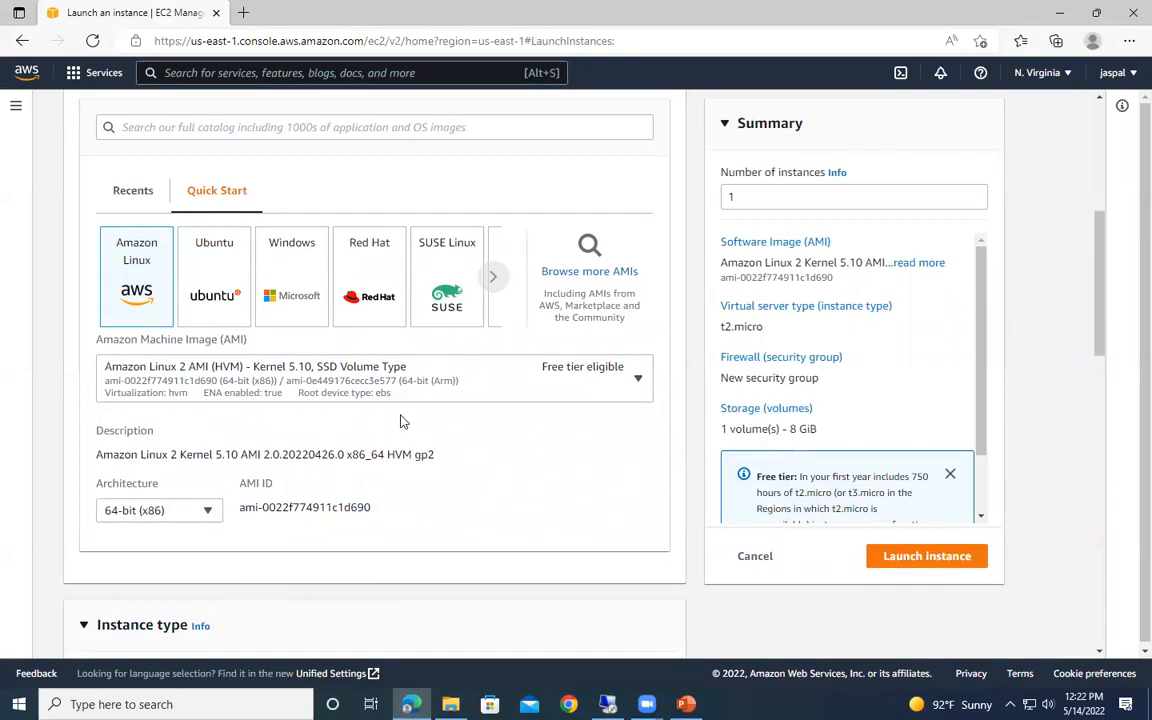
scroll(498, 495, down, 2)
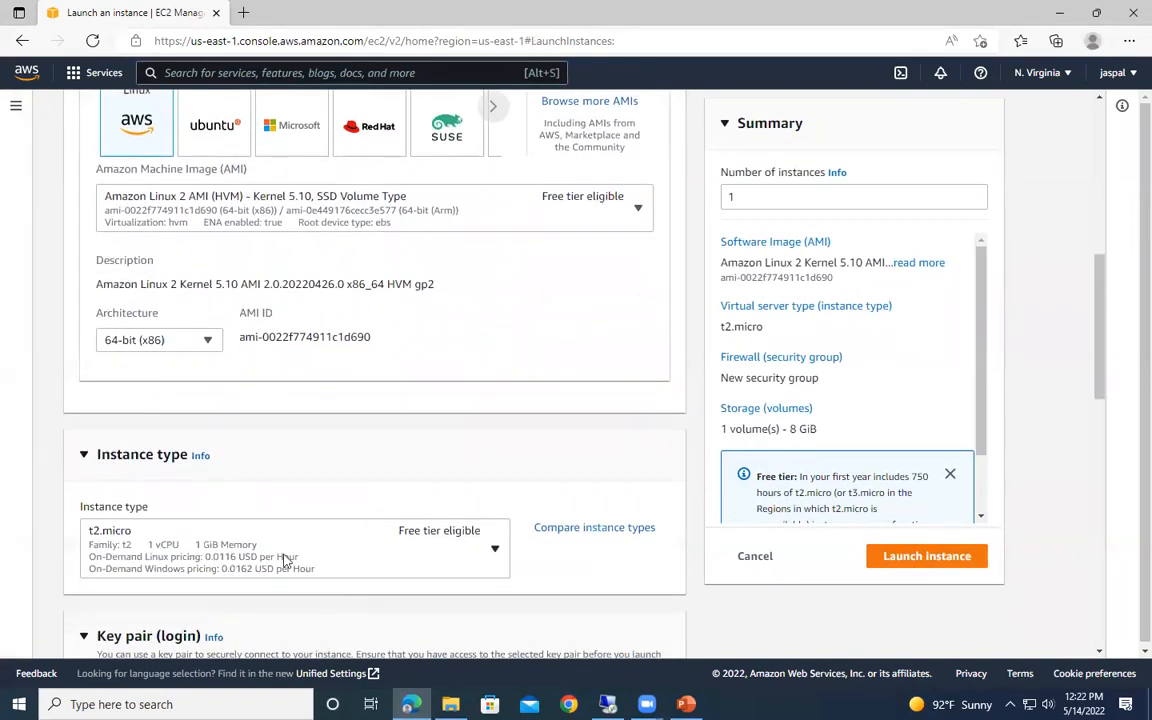
scroll(250, 550, down, 3)
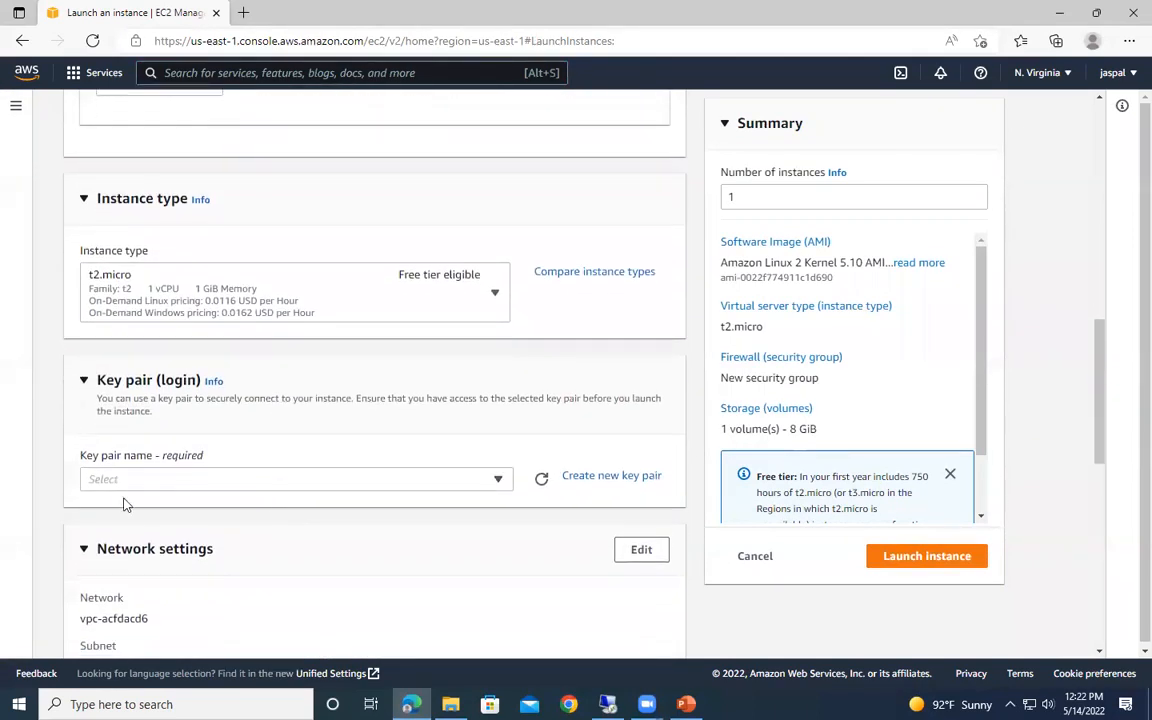
click(614, 478)
text(MYEC2SSH)
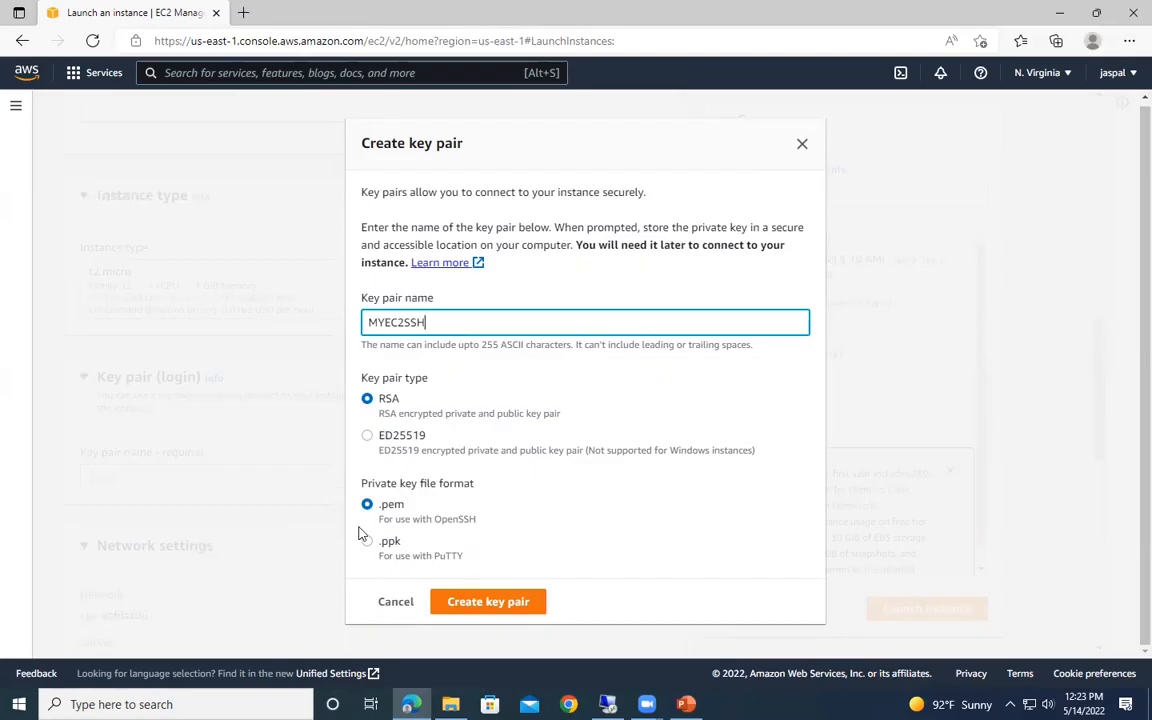
click(500, 603)
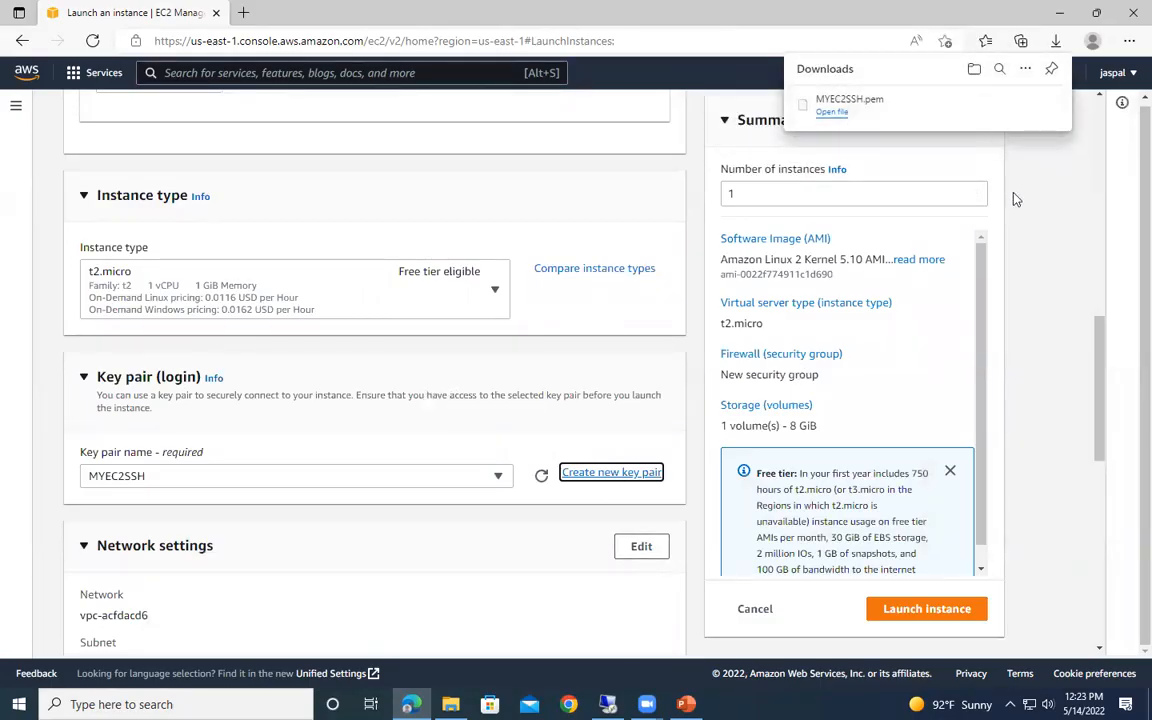
- Try to move the downloaded MYEC2SSH.pem key file from the Downloads folder to New folder on the Desktop
mouse_move(1000, 105)
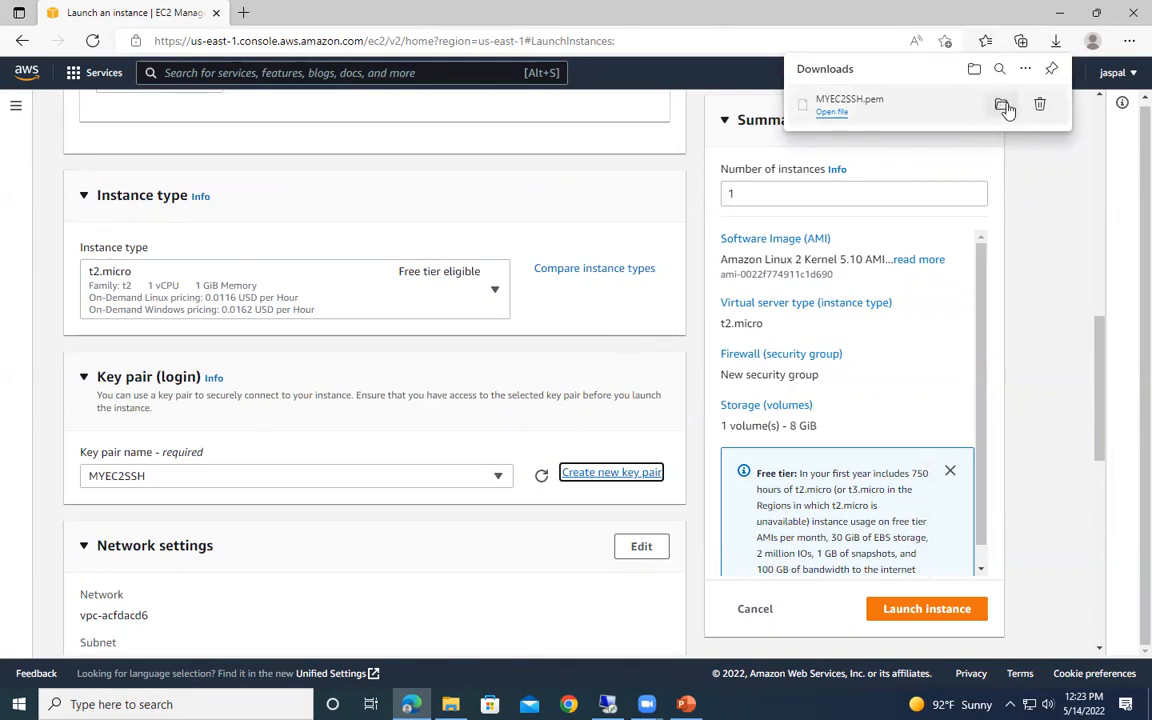
scroll(545, 347, down, 1)
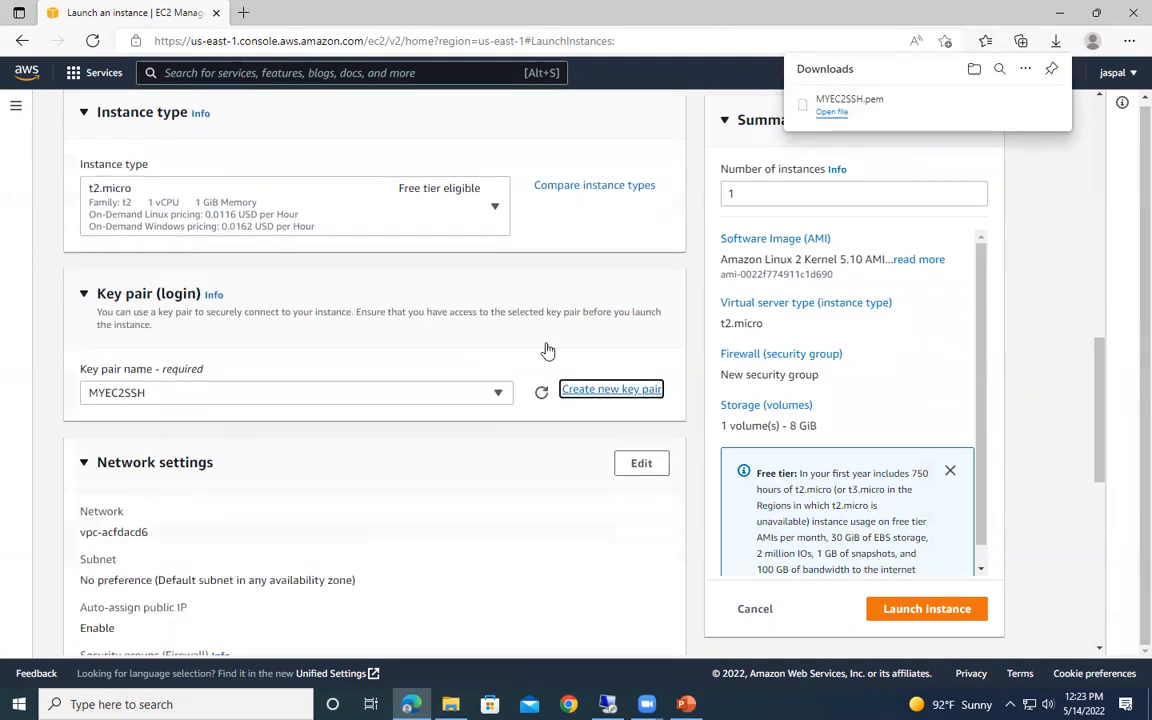
click(1002, 106)
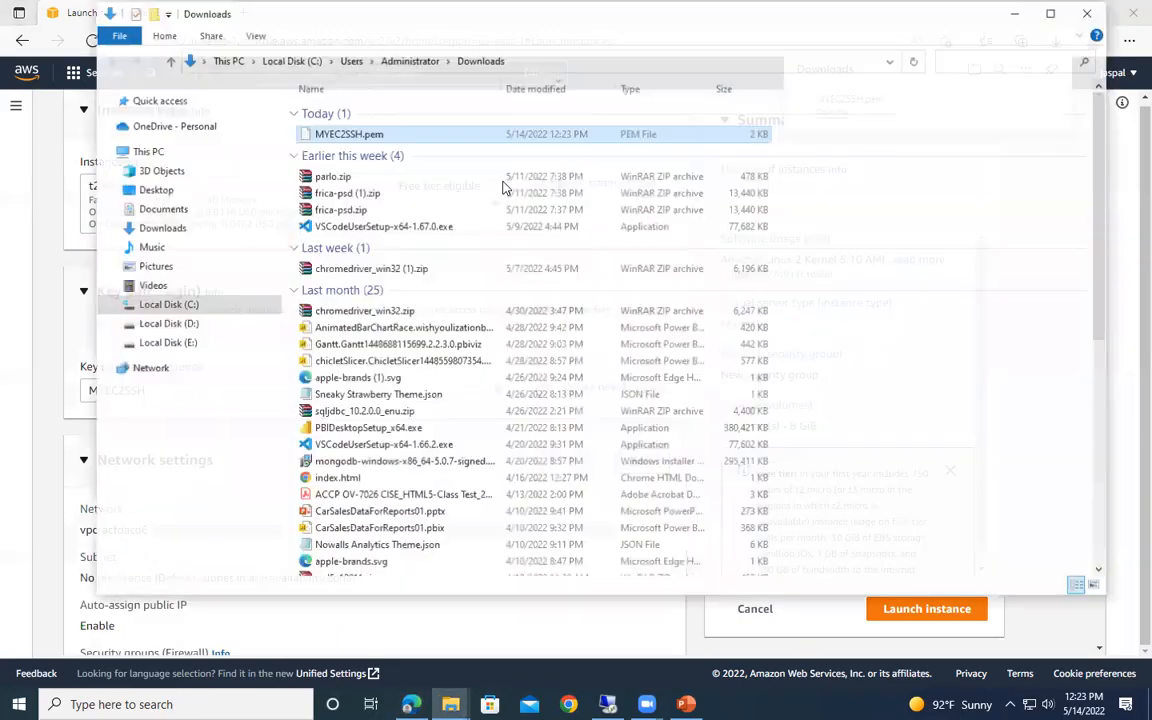
right_click(343, 133)
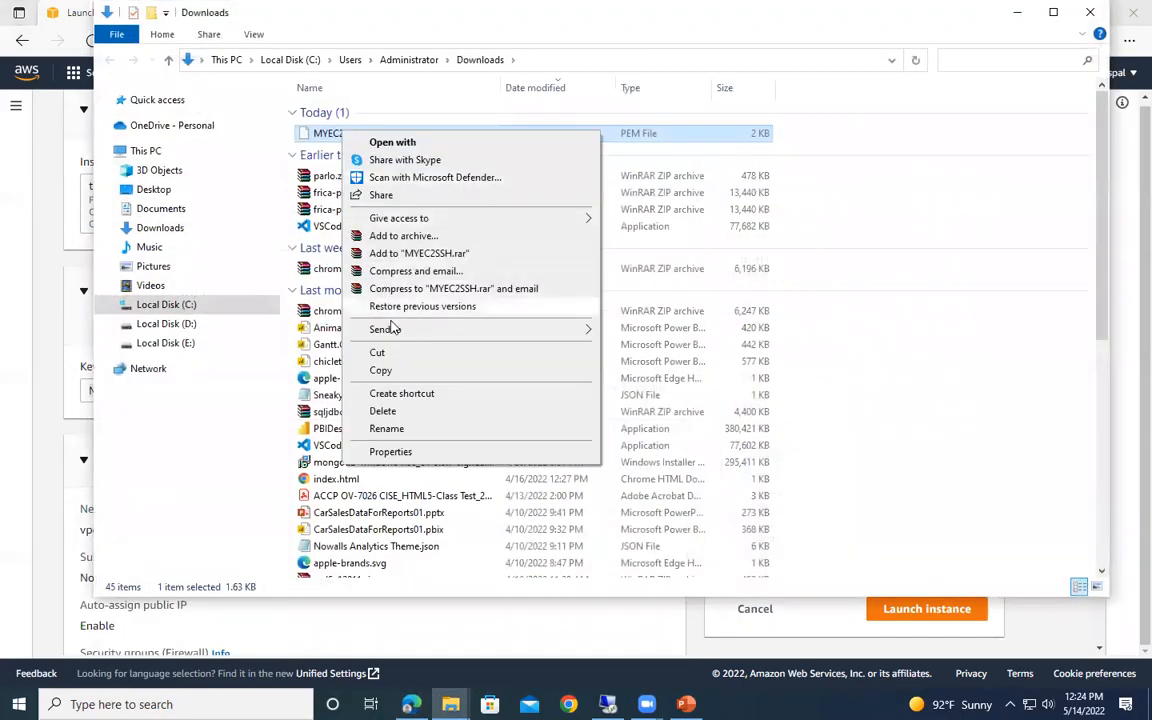
click(391, 356)
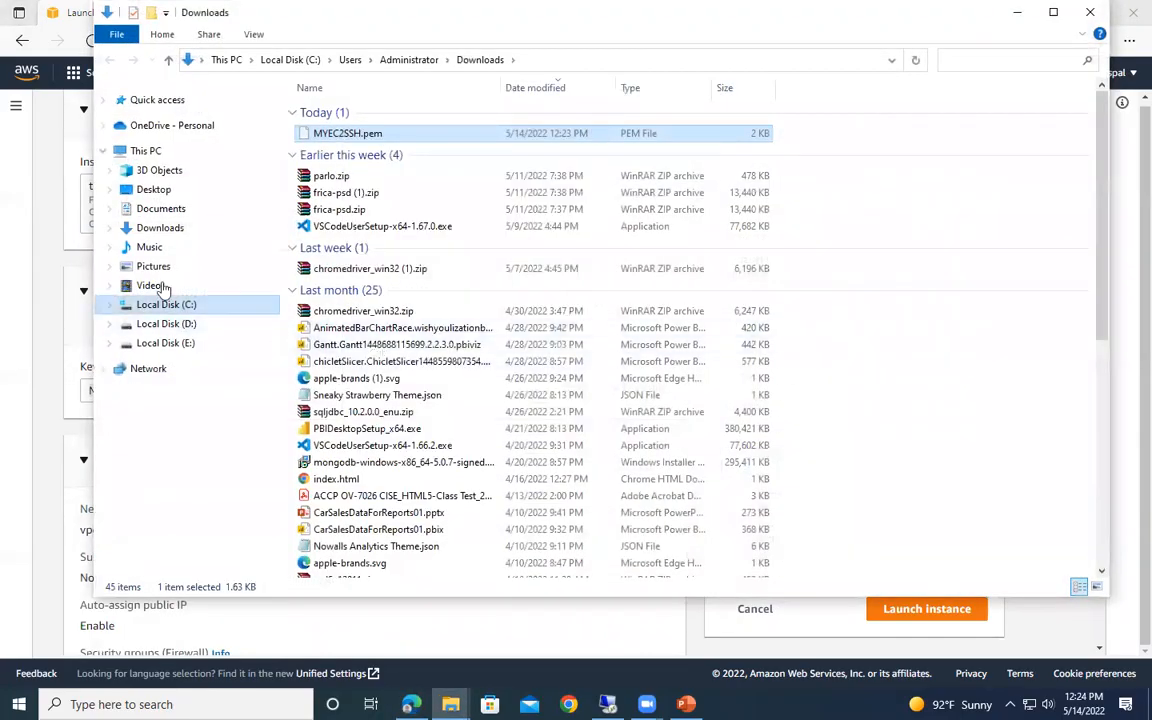
click(152, 189)
double_click(418, 148)
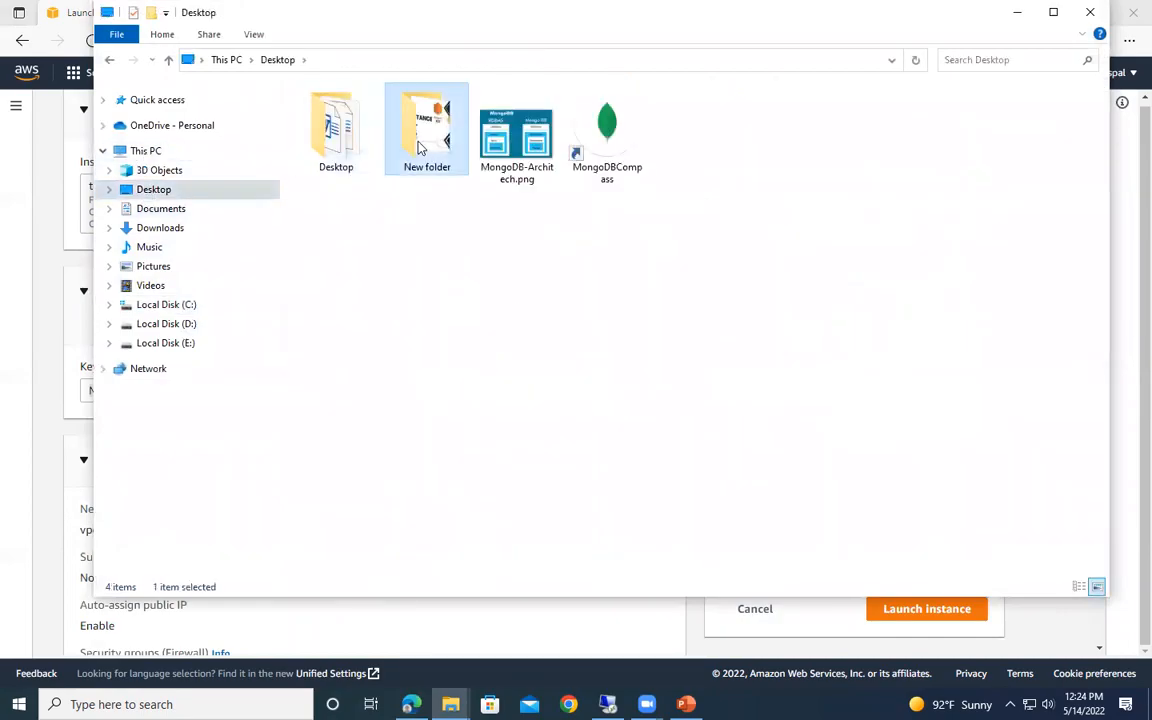
click(170, 227)
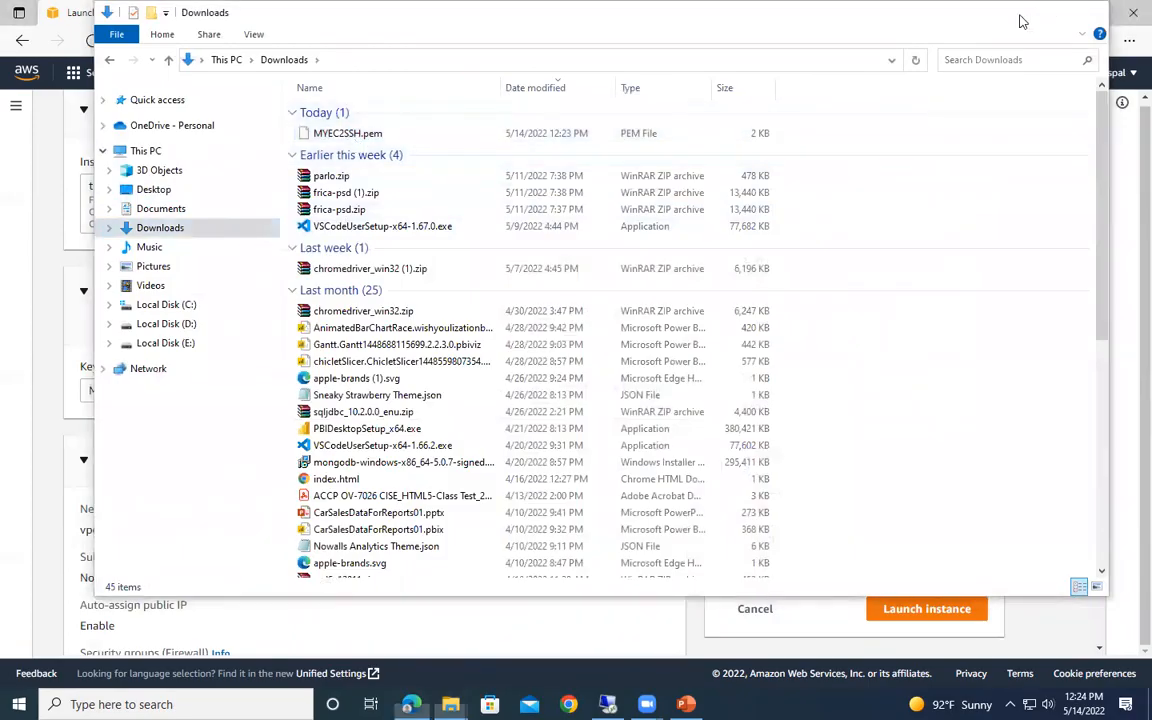
click(1019, 14)
- Review the default network settings, including the proposed security group name, the allowed traffic options and the SSH source choices
scroll(293, 429, down, 2)
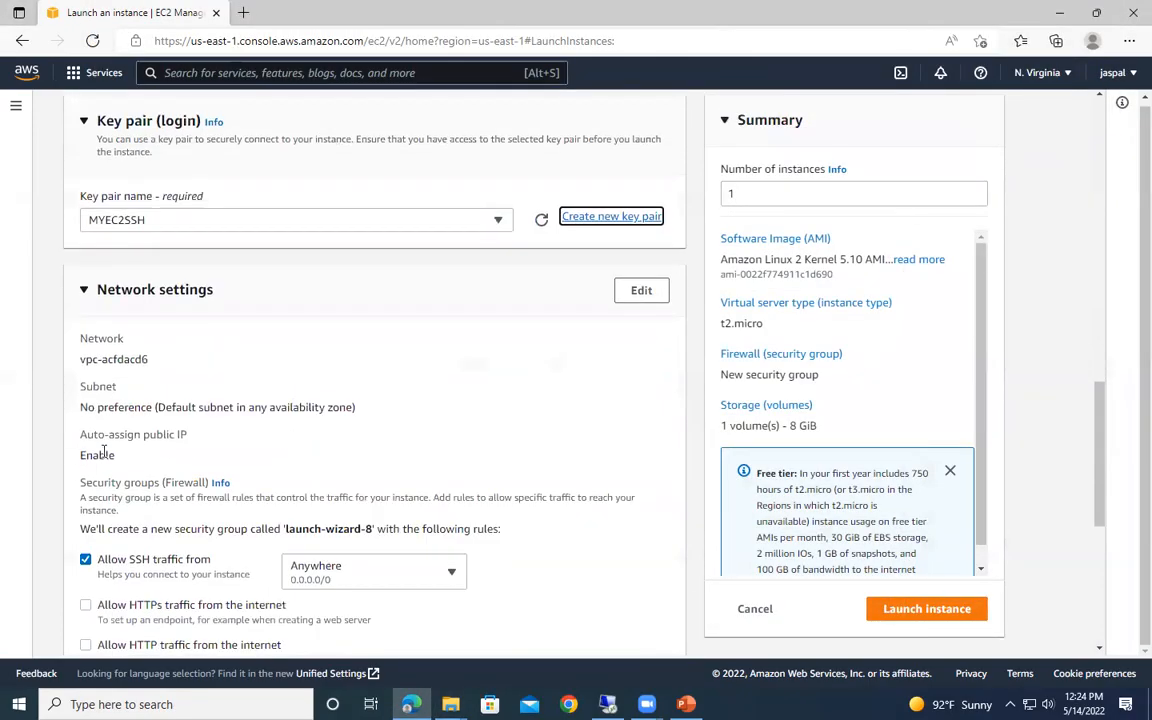
scroll(204, 571, down, 2)
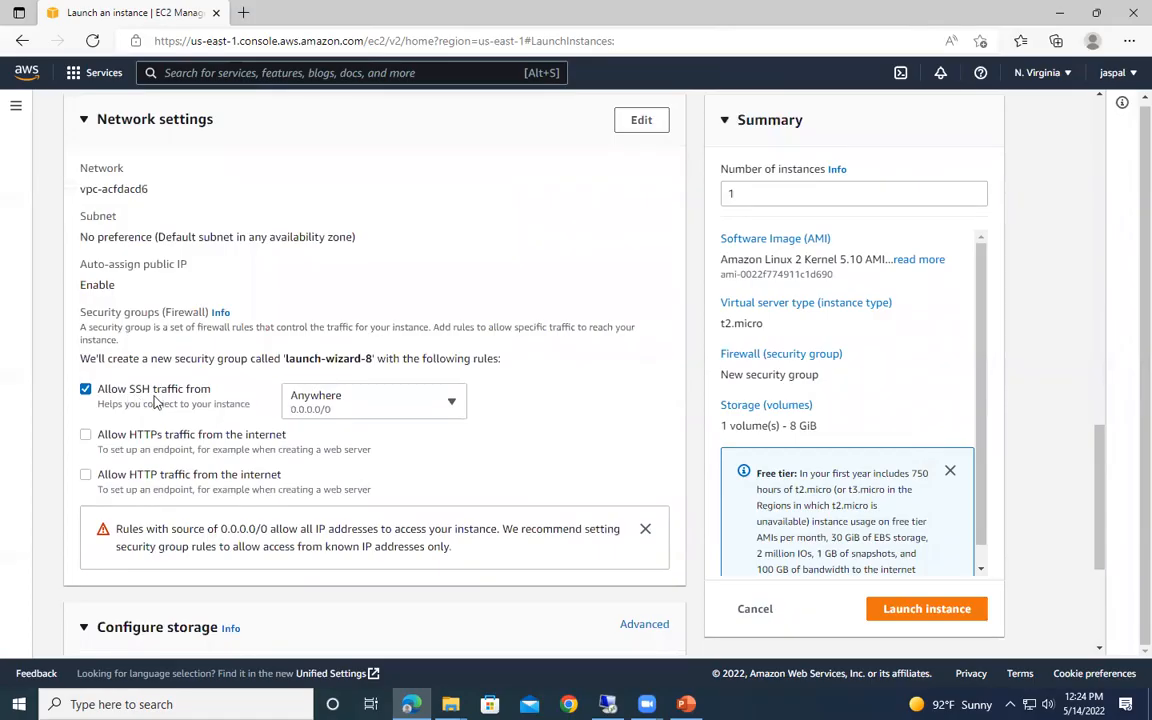
click(355, 404)
click(355, 404)
drag(305, 358, 373, 359)
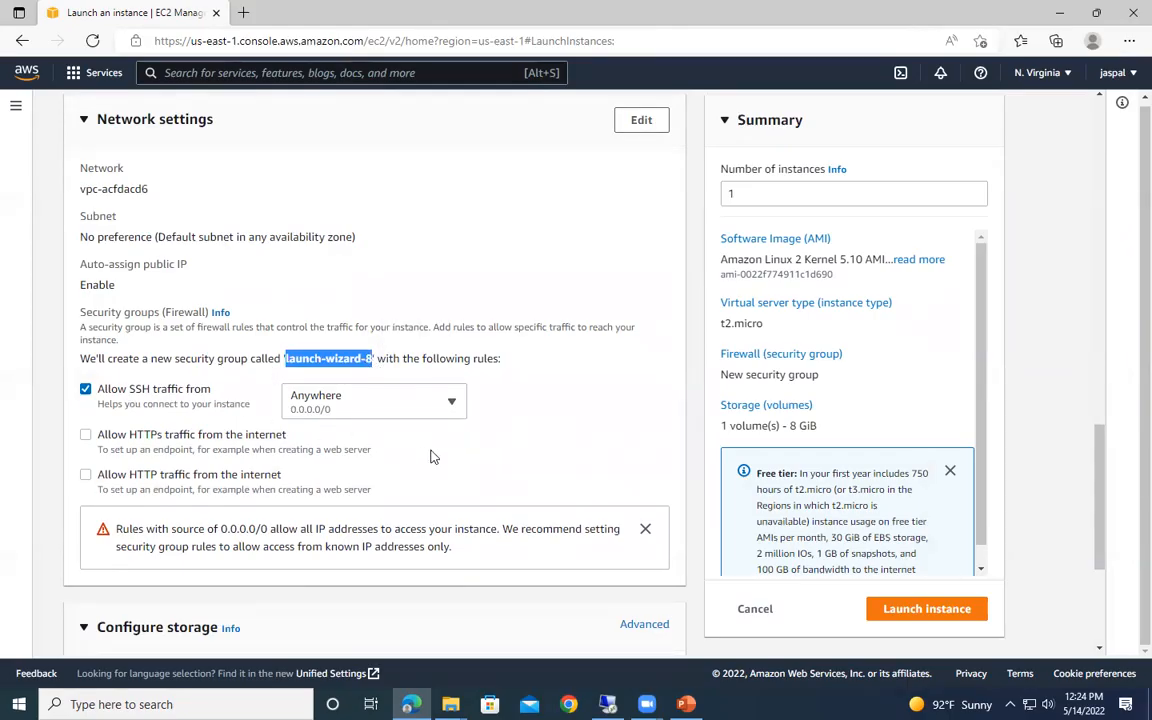
scroll(275, 465, down, 1)
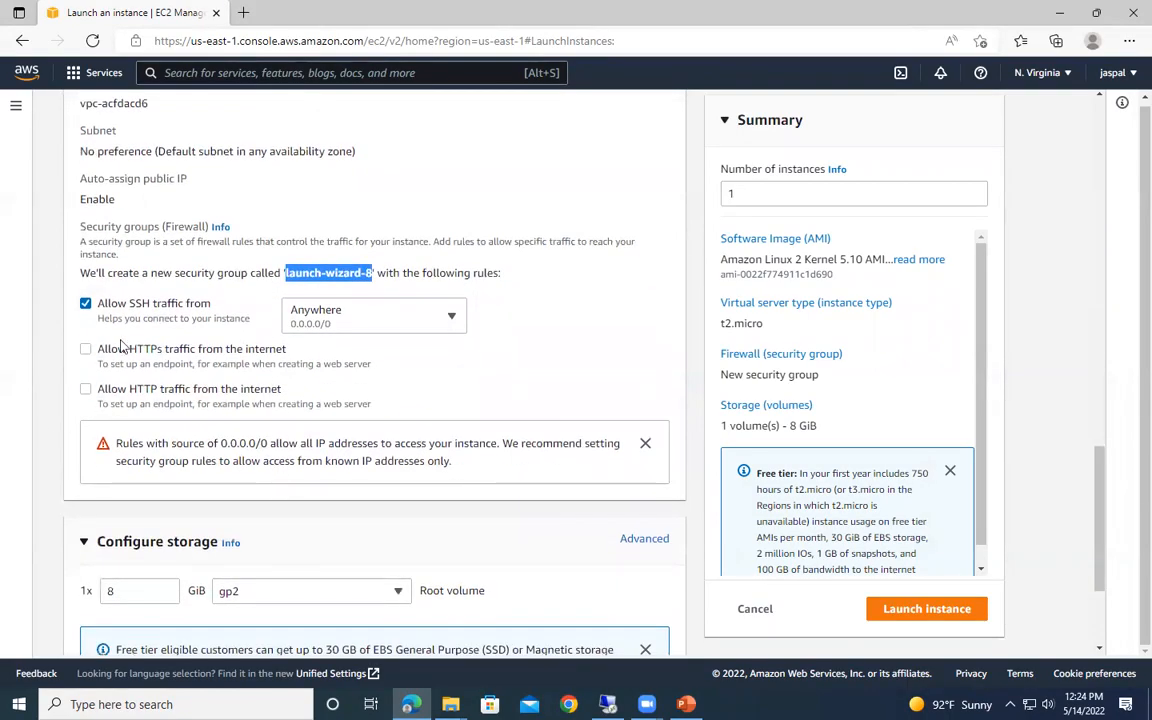
scroll(177, 321, up, 4)
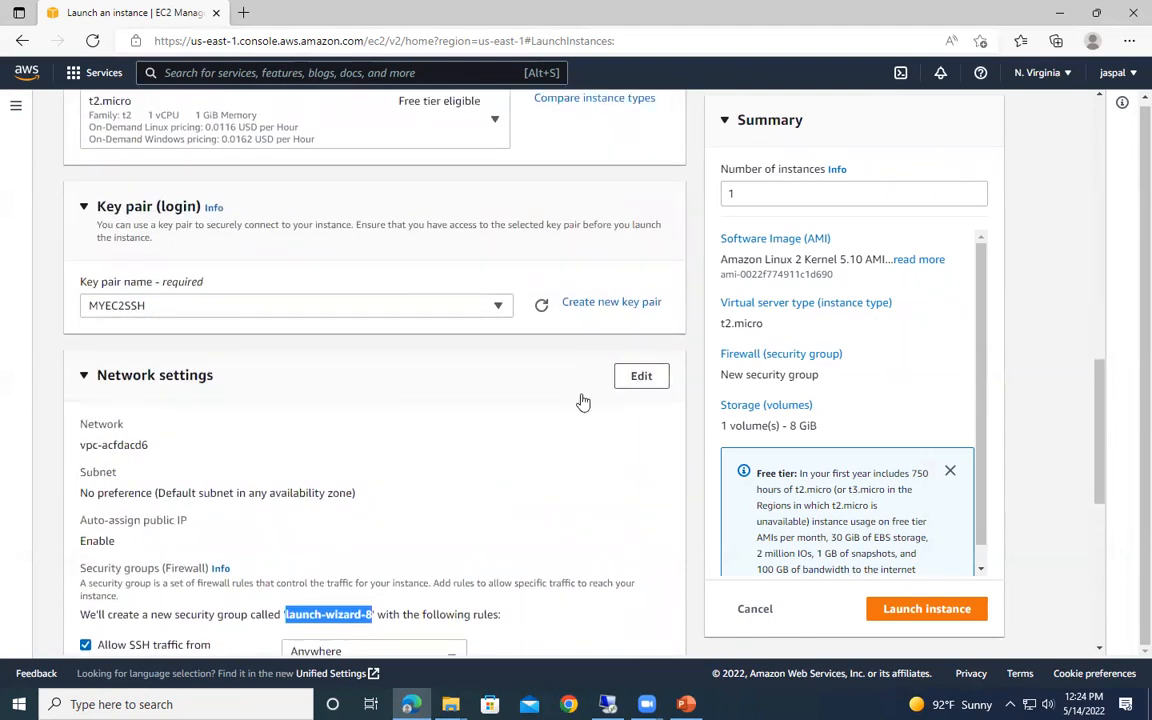
scroll(545, 408, down, 2)
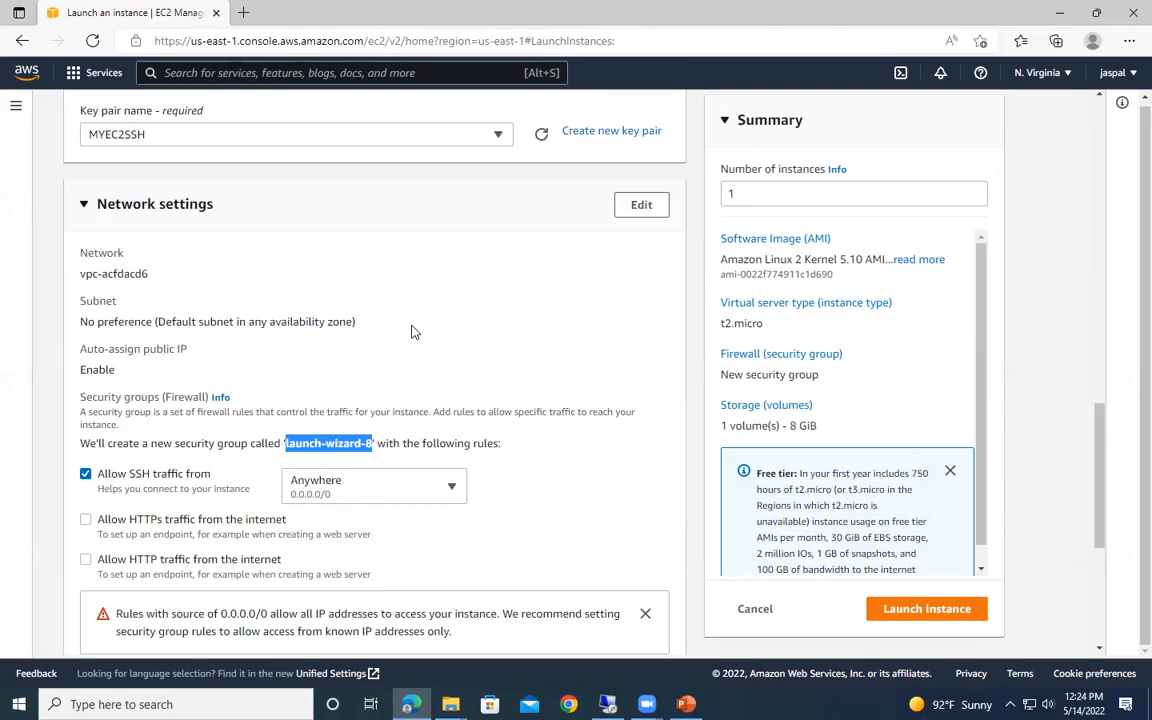
scroll(155, 374, down, 1)
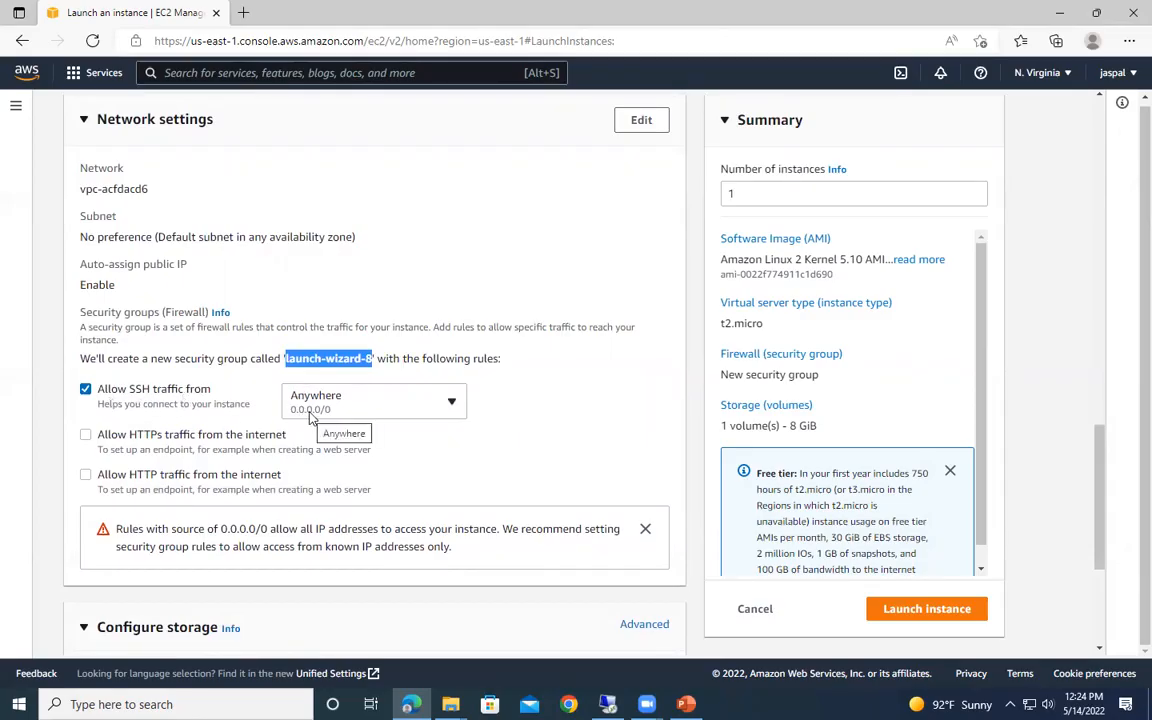
scroll(620, 195, up, 1)
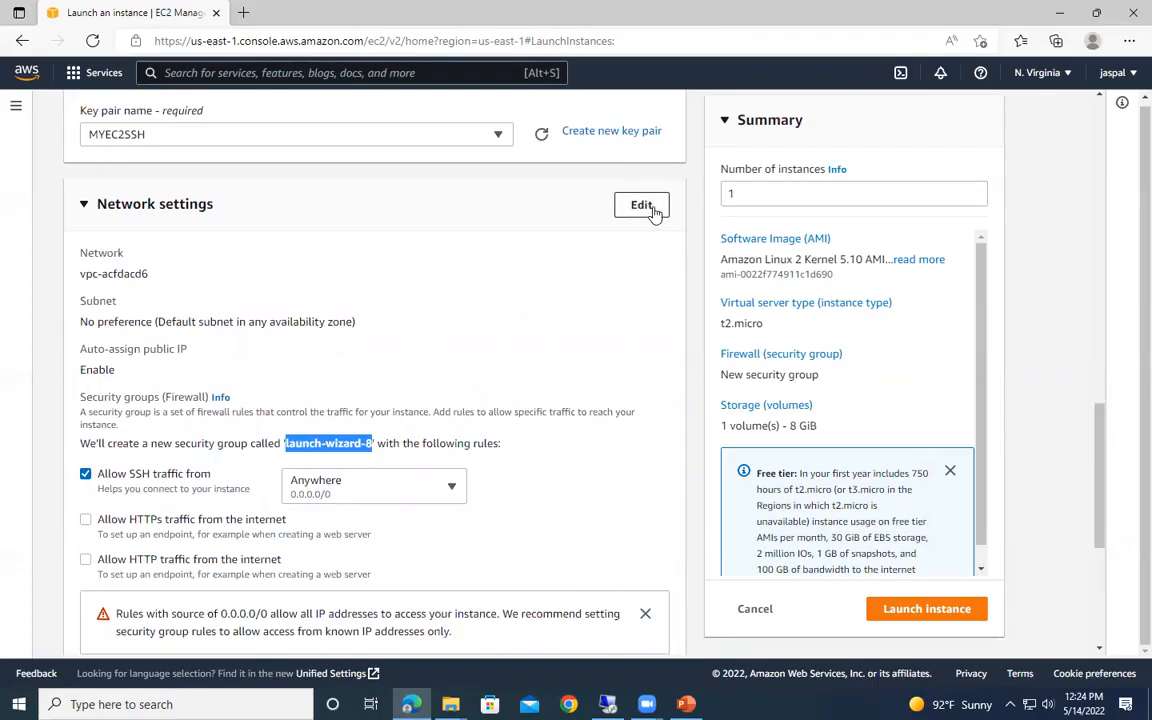
- Open the network settings for editing and review the security group's configuration and its inbound SSH rule
click(648, 206)
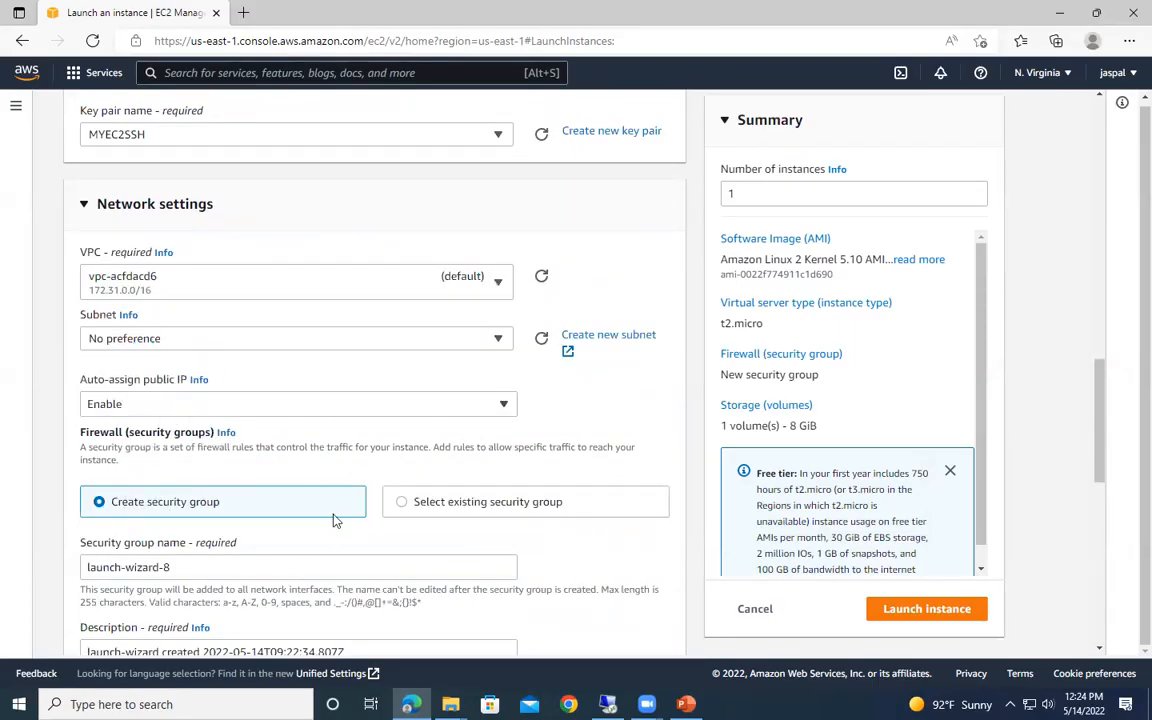
scroll(332, 519, down, 3)
scroll(340, 484, down, 2)
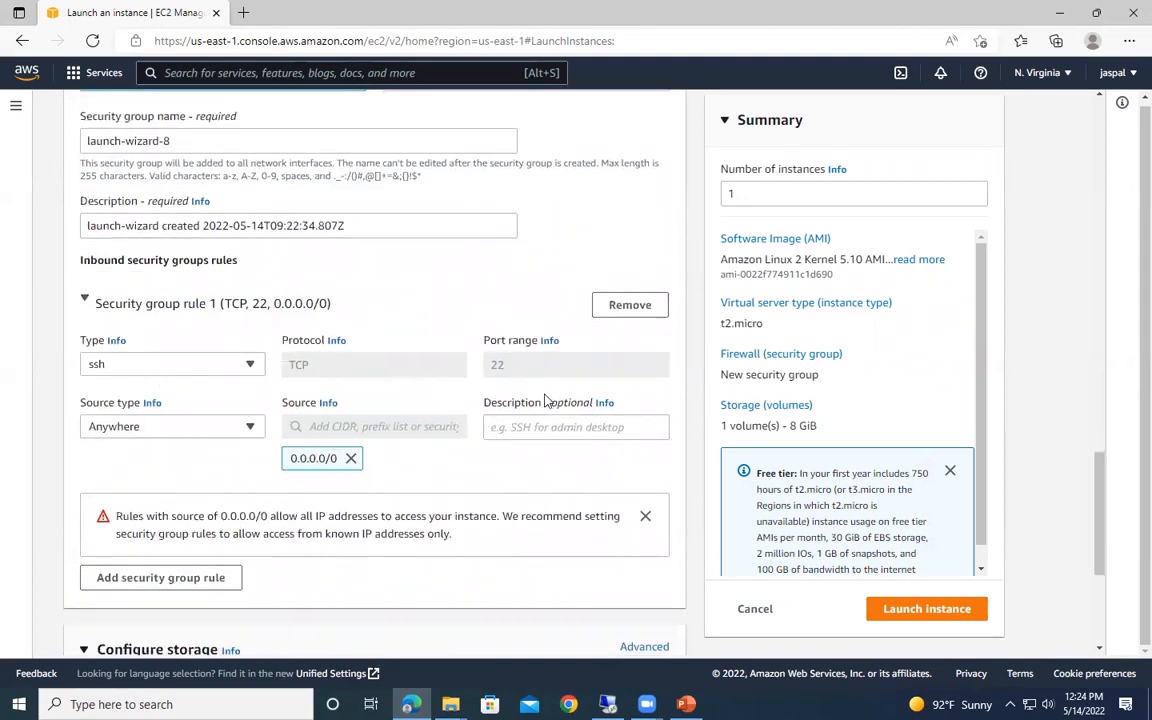
scroll(545, 400, down, 3)
scroll(396, 432, up, 2)
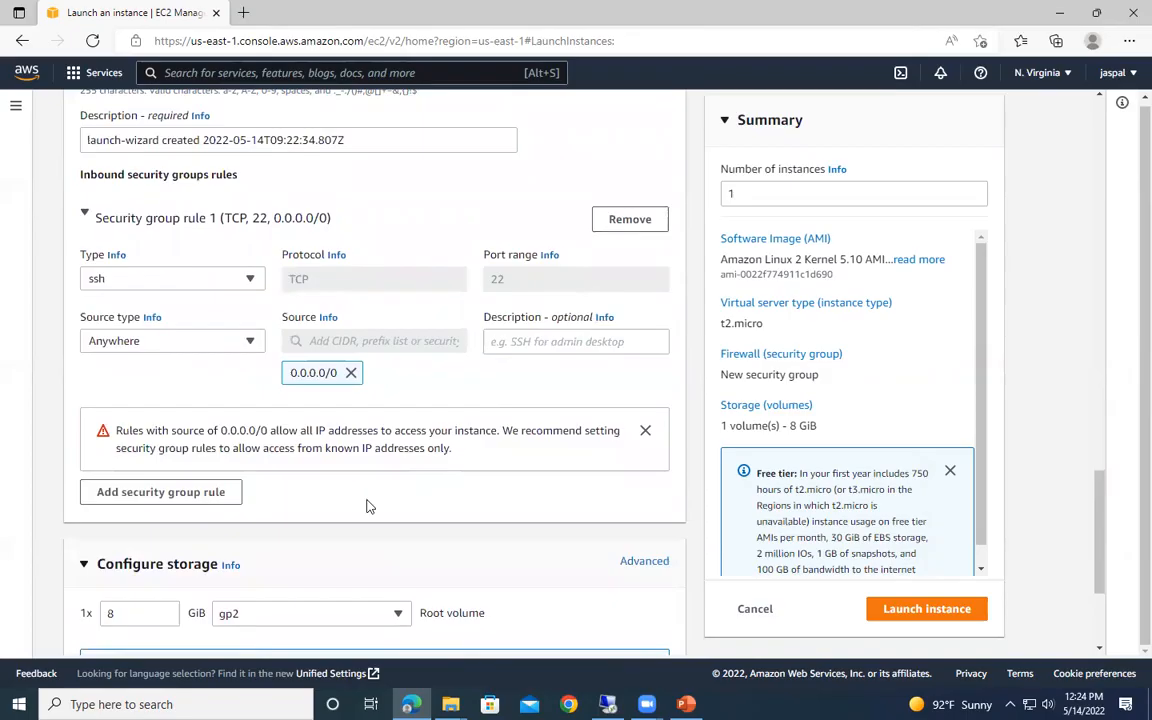
- Look through the storage settings and the expanded advanced details down to the user data, and launch the instance
scroll(366, 506, down, 3)
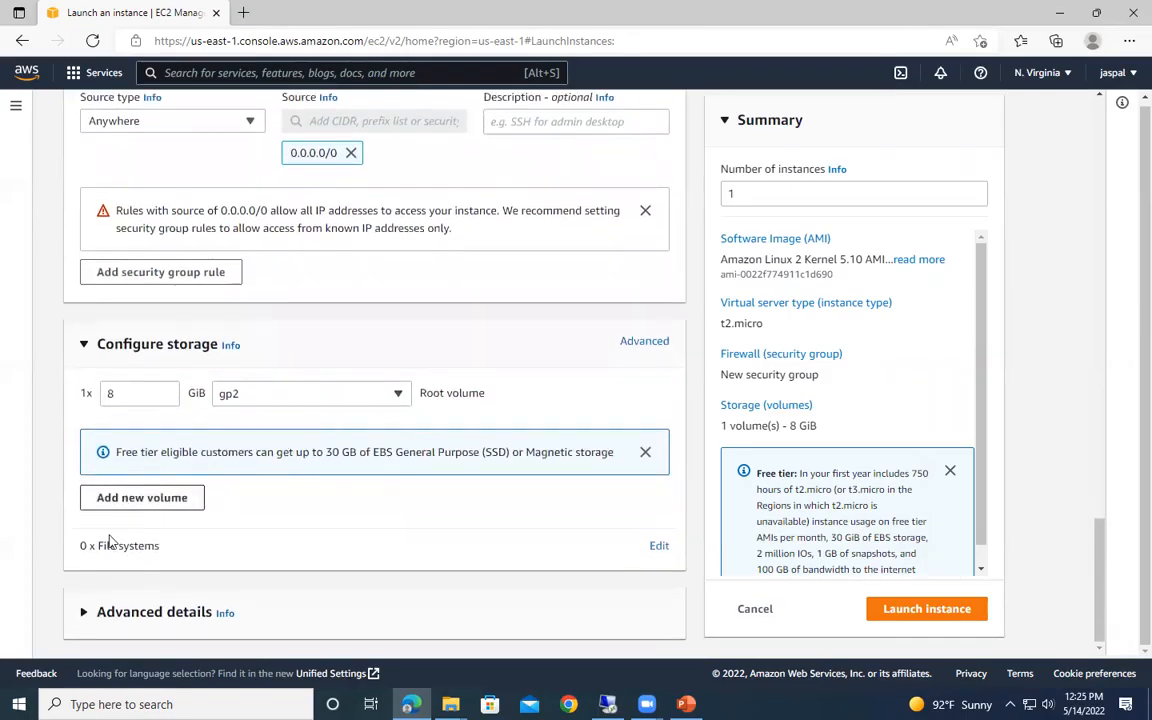
click(88, 612)
scroll(411, 519, down, 5)
scroll(340, 558, down, 15)
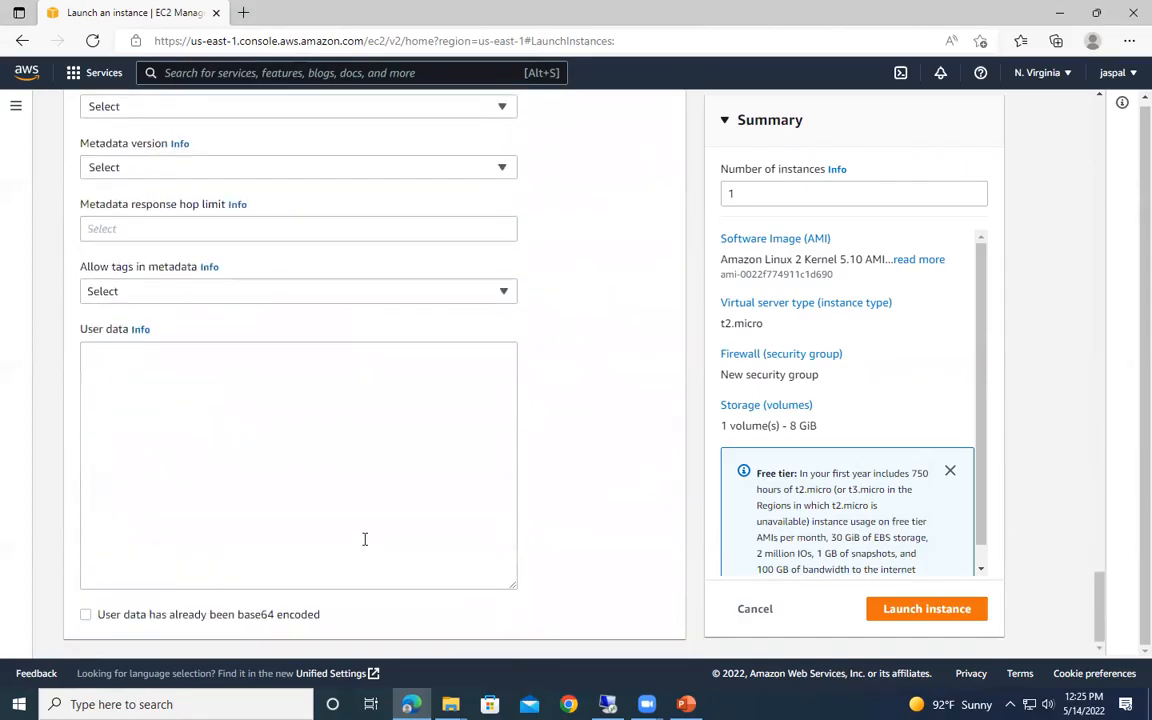
click(908, 612)
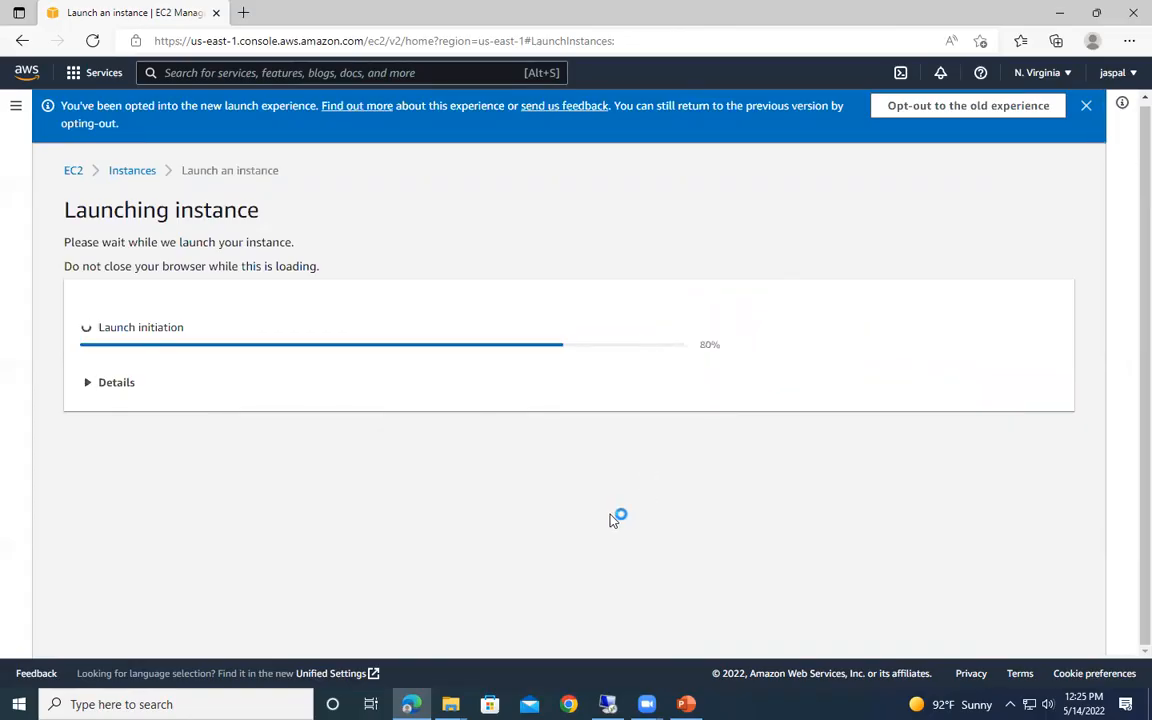
- Open the list of EC2 instances and refresh it to check the state of MyEC2SSH
click(122, 172)
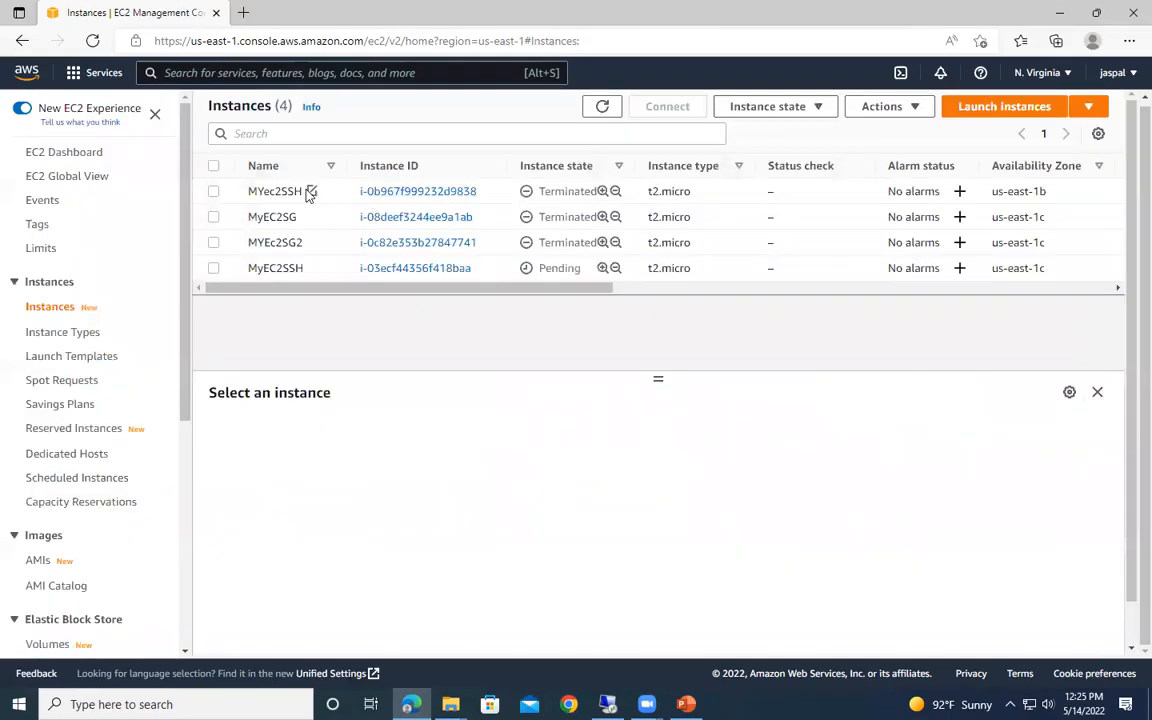
click(601, 108)
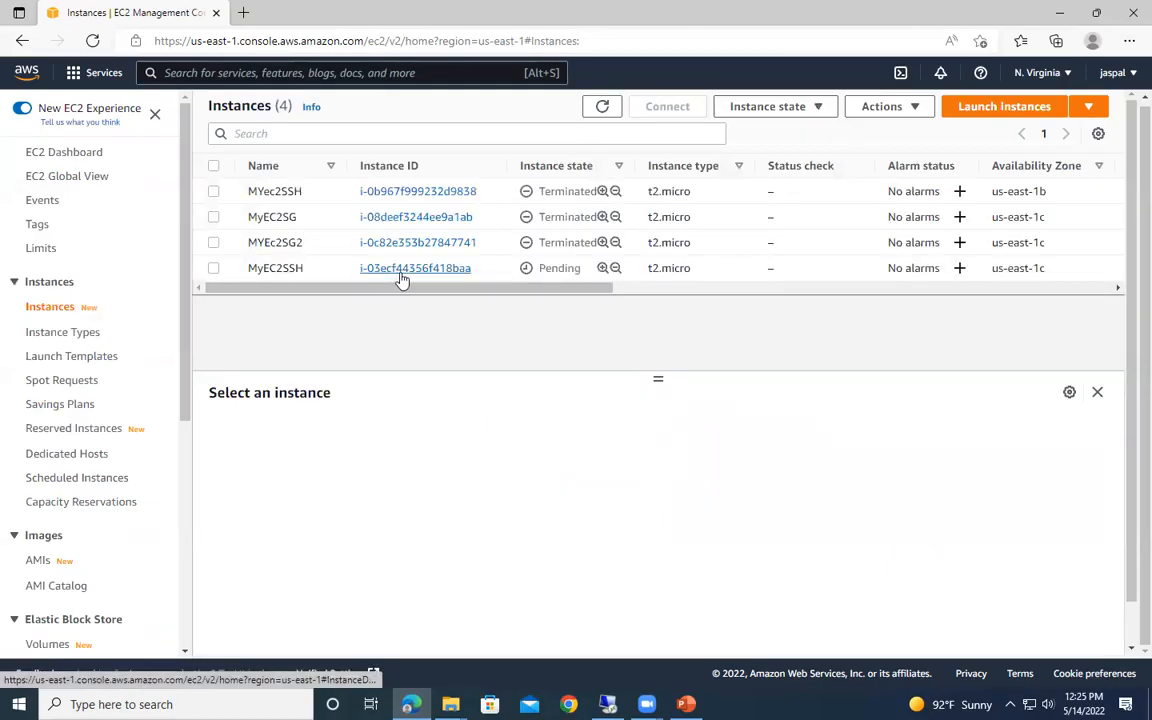
click(601, 106)
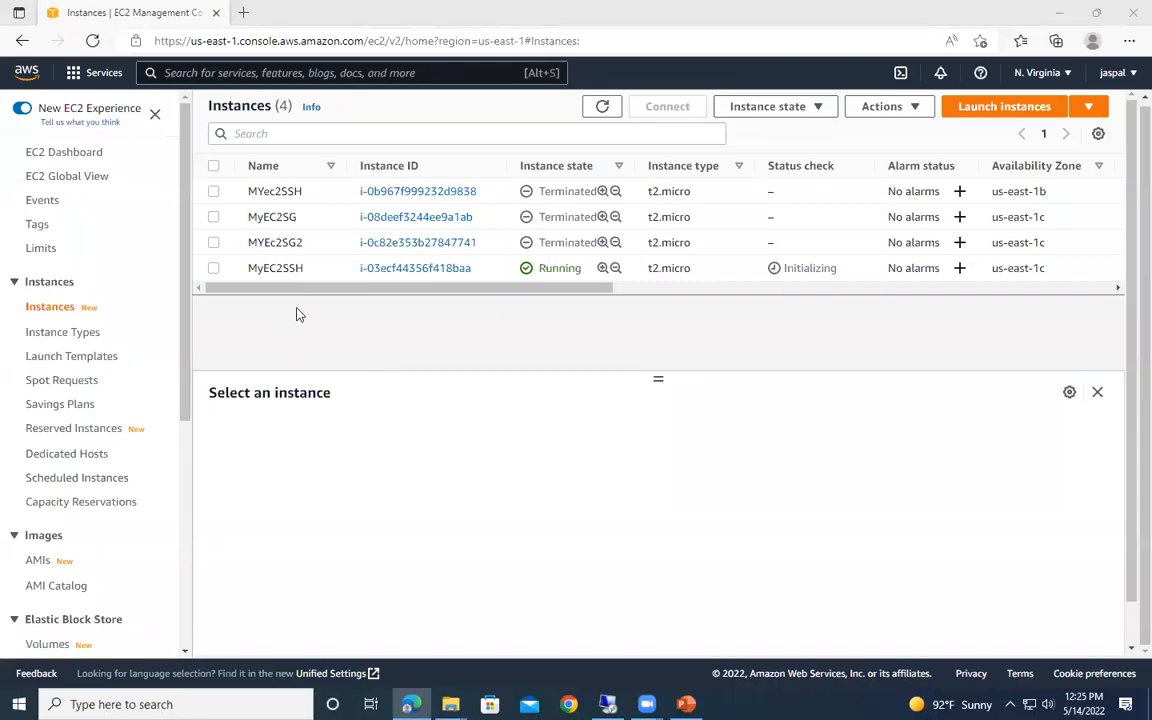
- Open the MyEC2SSH instance's summary and view its security details with the security group and inbound rules
click(397, 272)
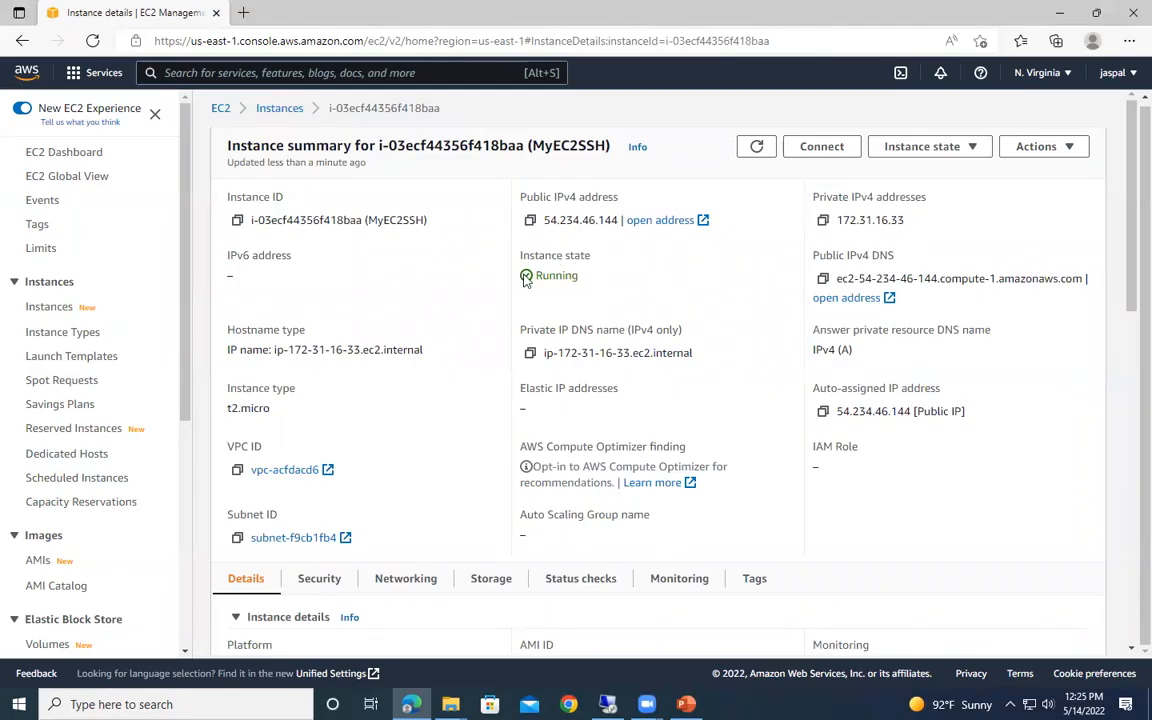
scroll(296, 535, down, 3)
scroll(296, 535, down, 2)
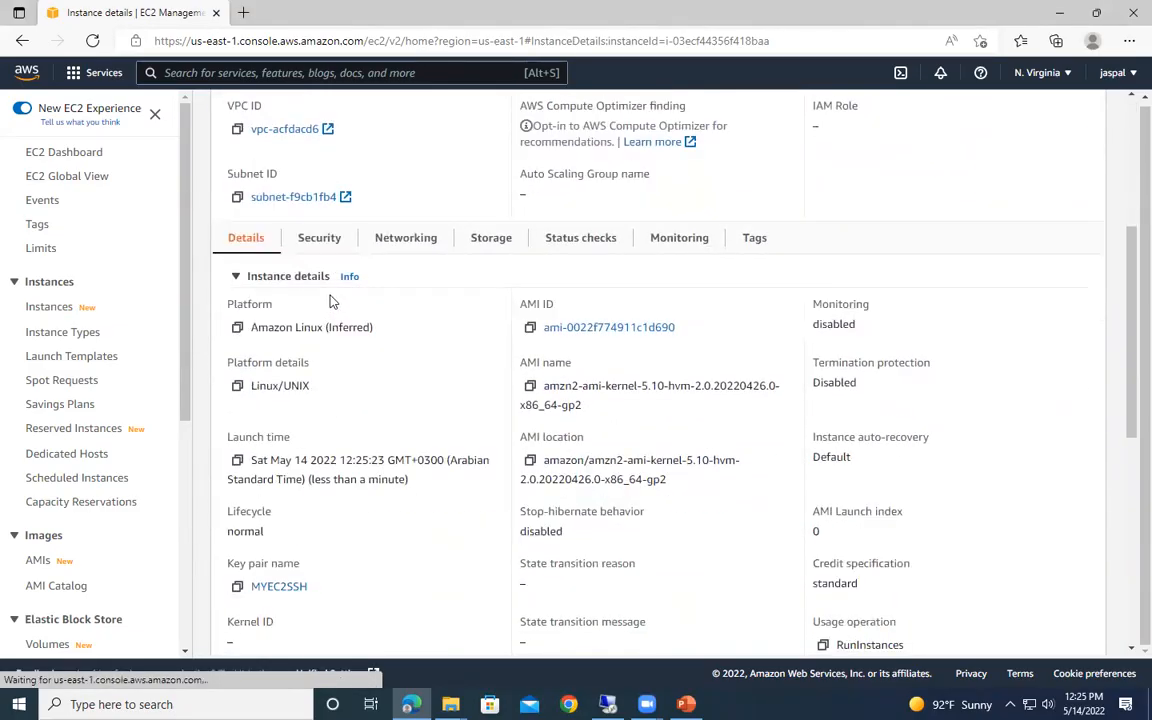
click(305, 238)
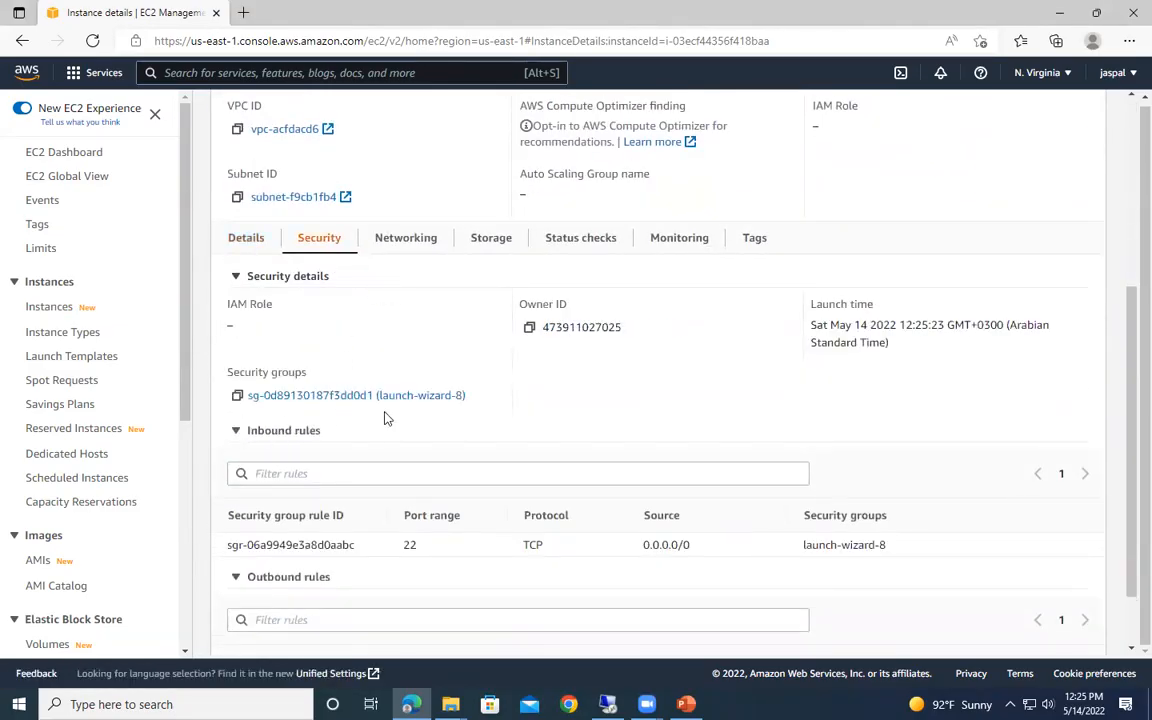
- Check the instance's inbound and outbound rules, and open the route table rtb-84934cfa of its VPC
scroll(388, 418, down, 1)
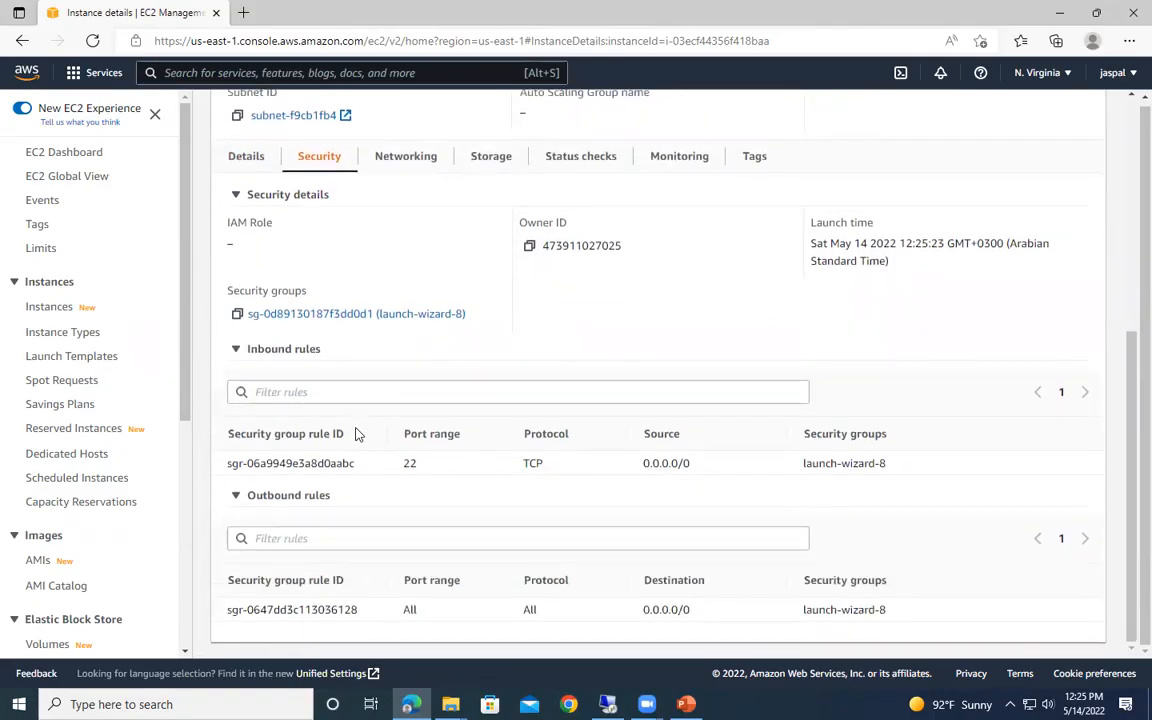
scroll(380, 420, up, 1)
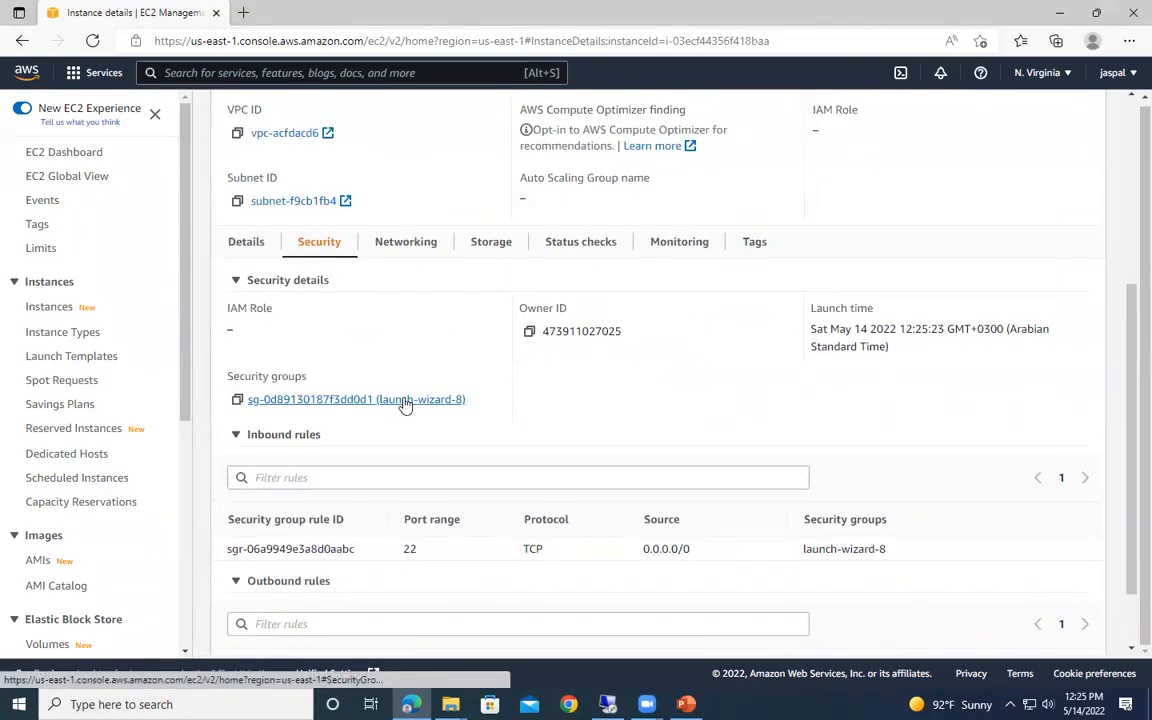
click(290, 135)
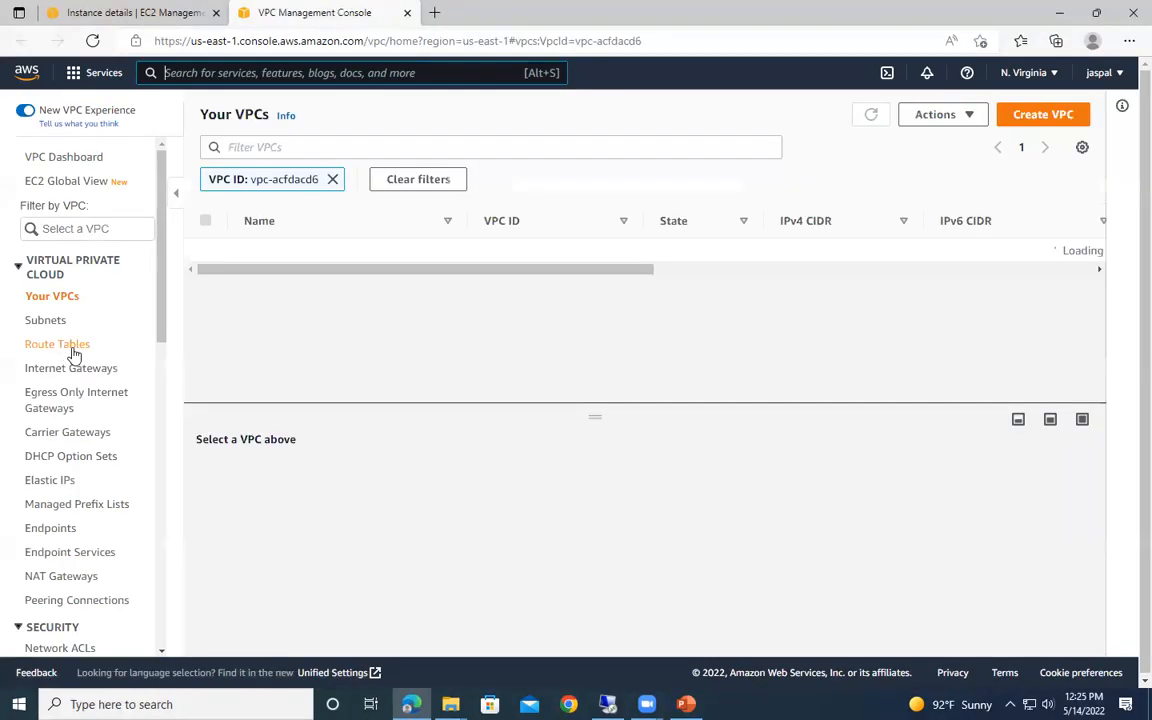
click(73, 352)
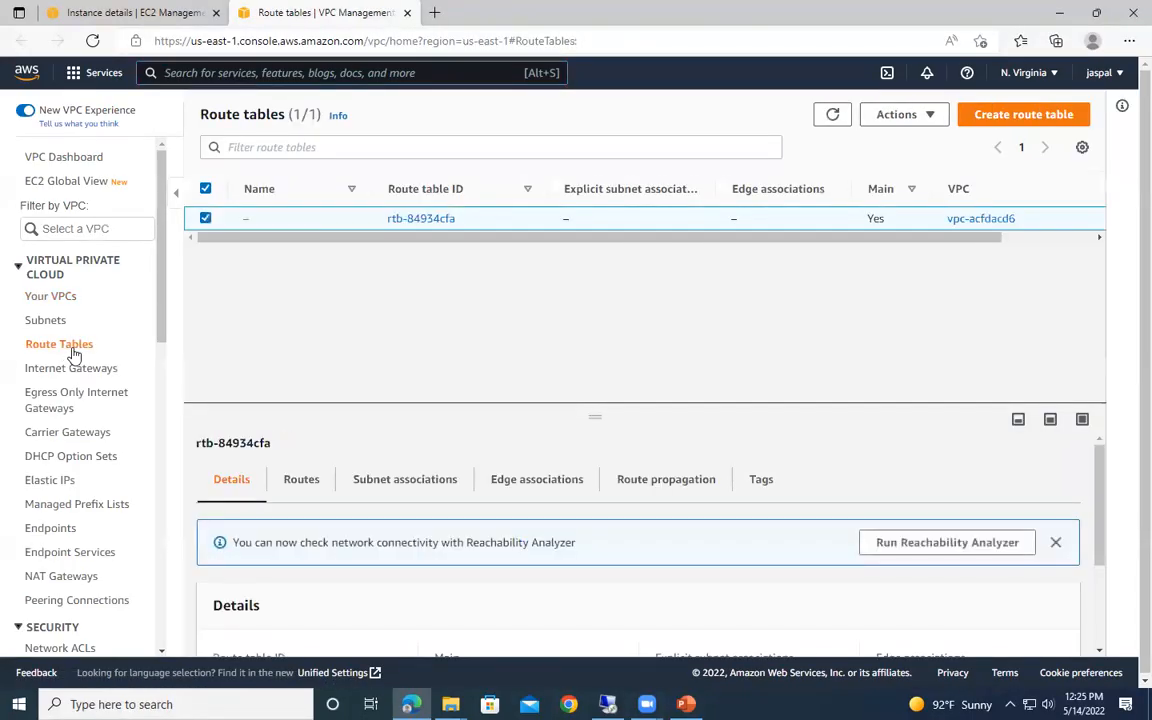
click(414, 220)
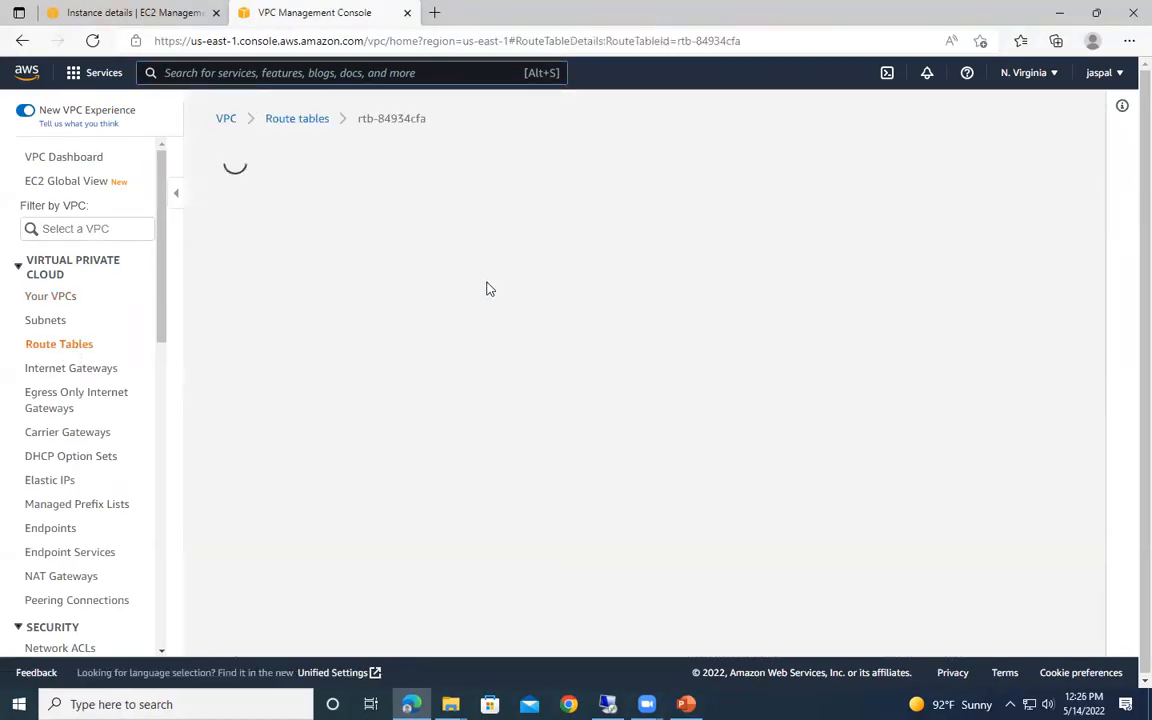
- Examine the route table's details and routes, and close the VPC page to return to the MyEC2SSH instance summary
scroll(349, 436, down, 2)
scroll(345, 460, up, 1)
scroll(380, 608, down, 1)
scroll(500, 618, up, 1)
scroll(537, 620, down, 1)
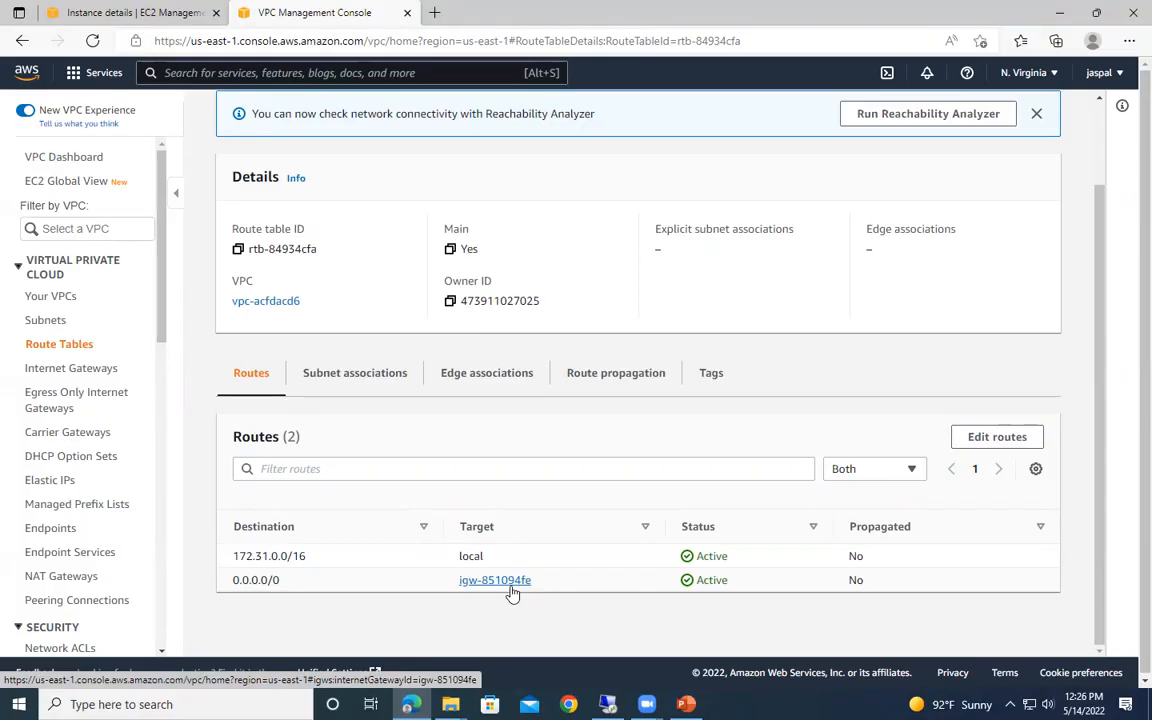
click(406, 13)
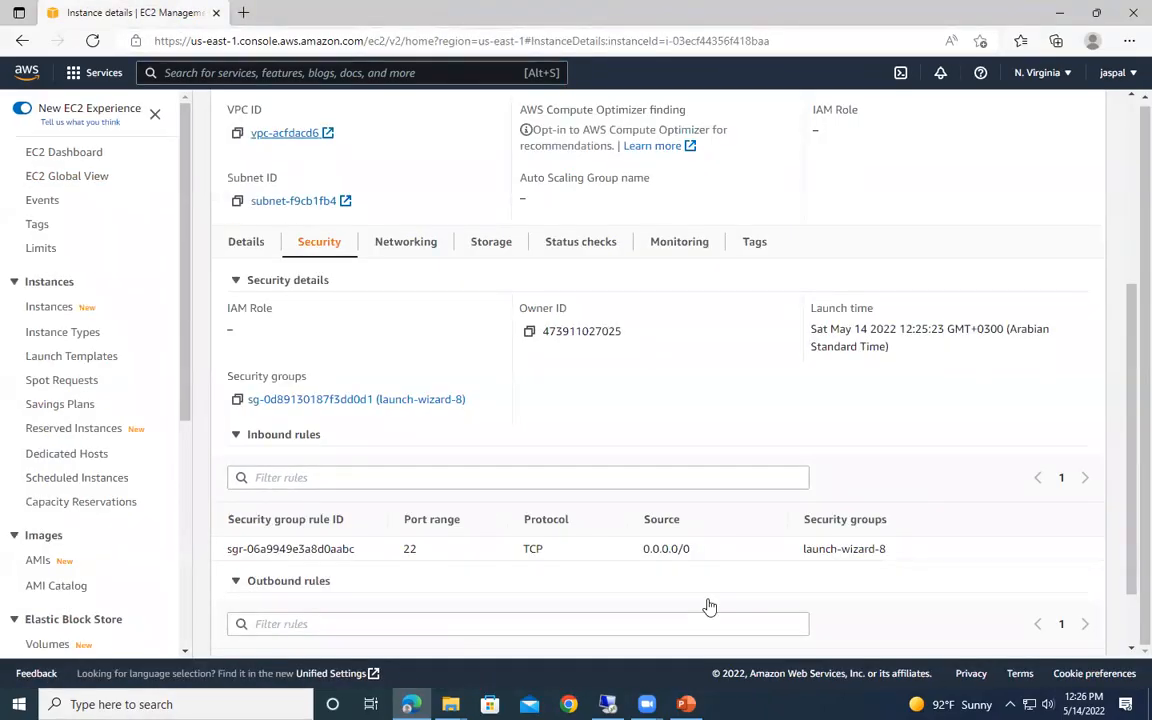
scroll(300, 297, up, 5)
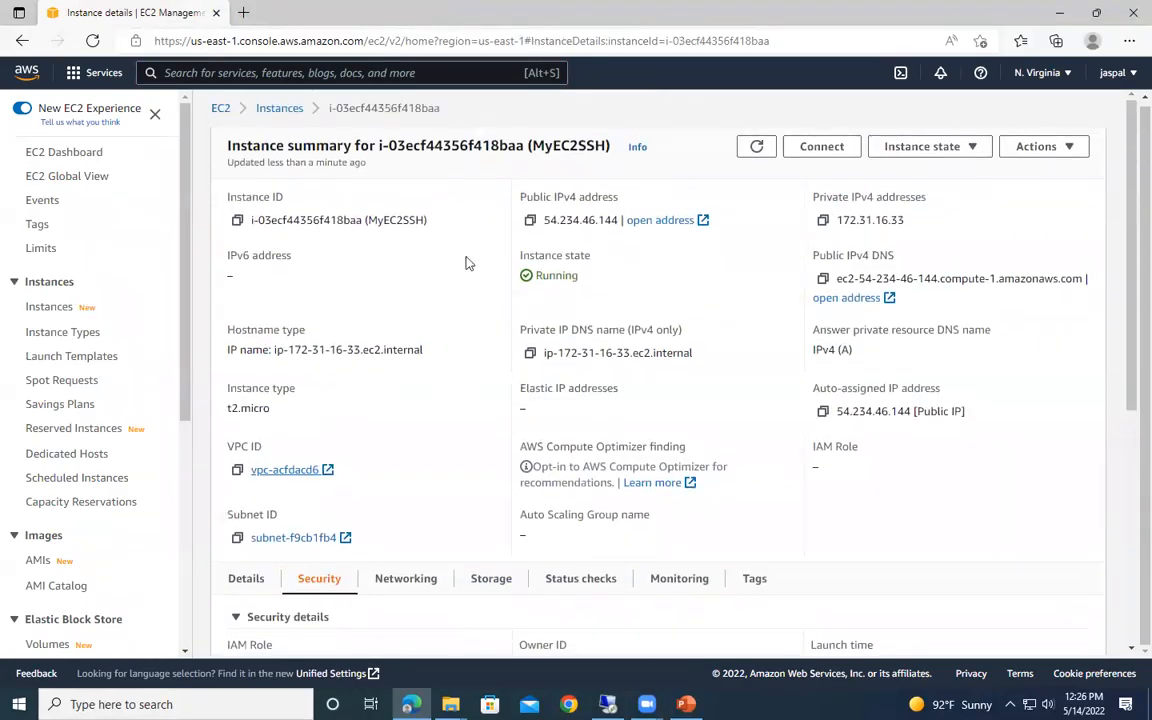
- Open Command Prompt as administrator and place its window below the instance's public IPv4 address
key(super+s)
text(cmd)
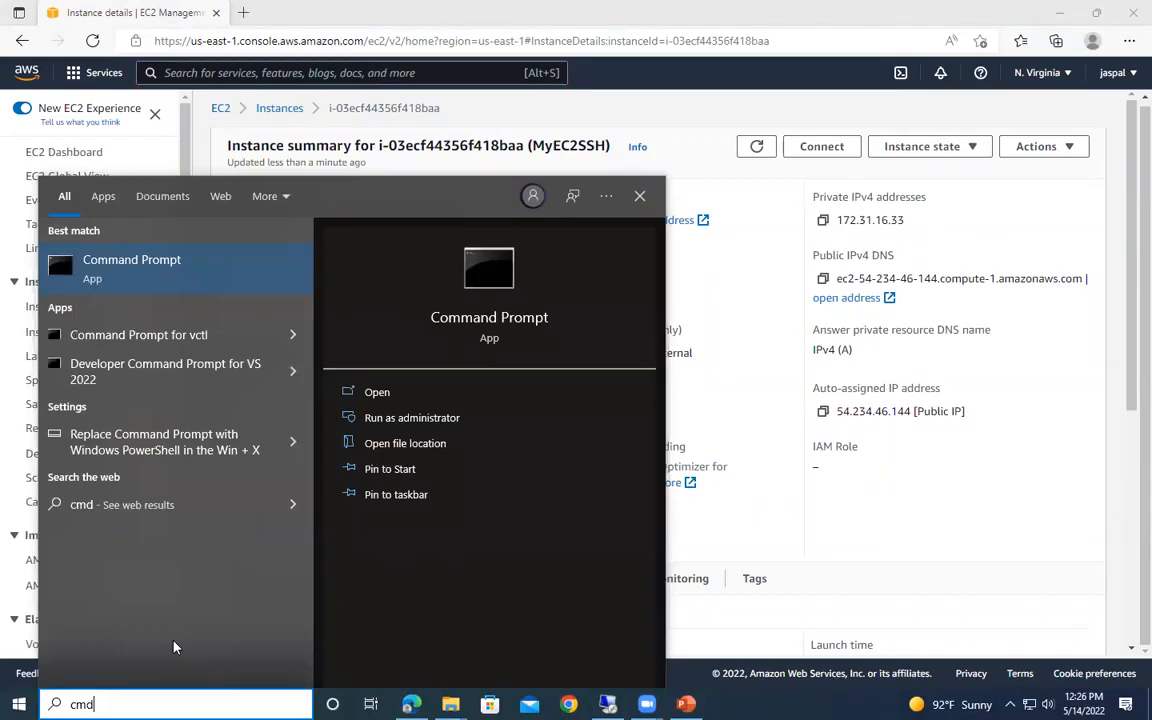
right_click(167, 276)
click(200, 285)
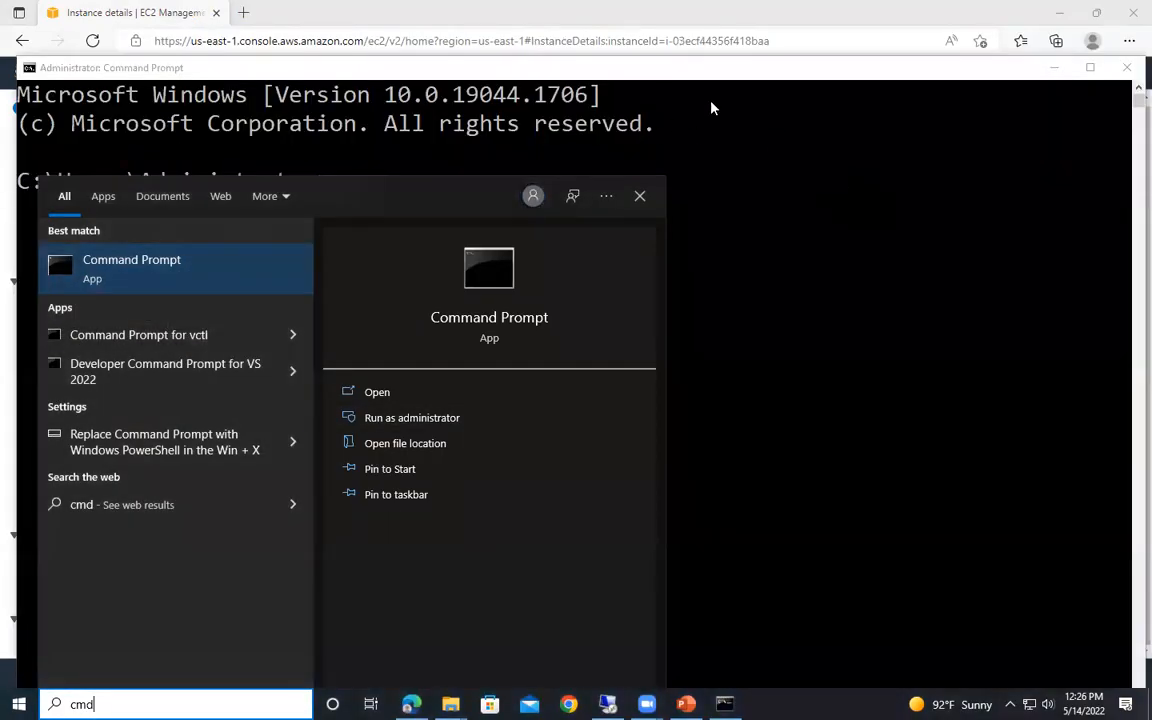
click(715, 100)
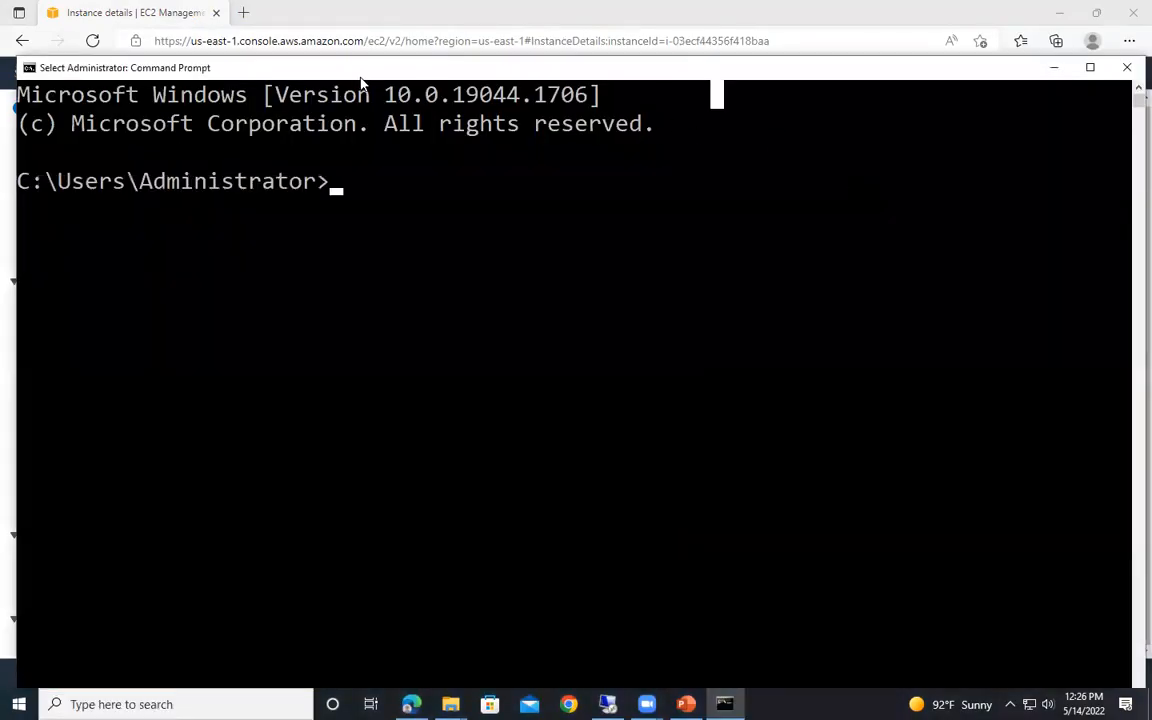
drag(444, 97, 569, 244)
- Begin the command ssh -i at the prompt, and open the properties of MYEC2SSH.pem in the Downloads folder
text(ss)
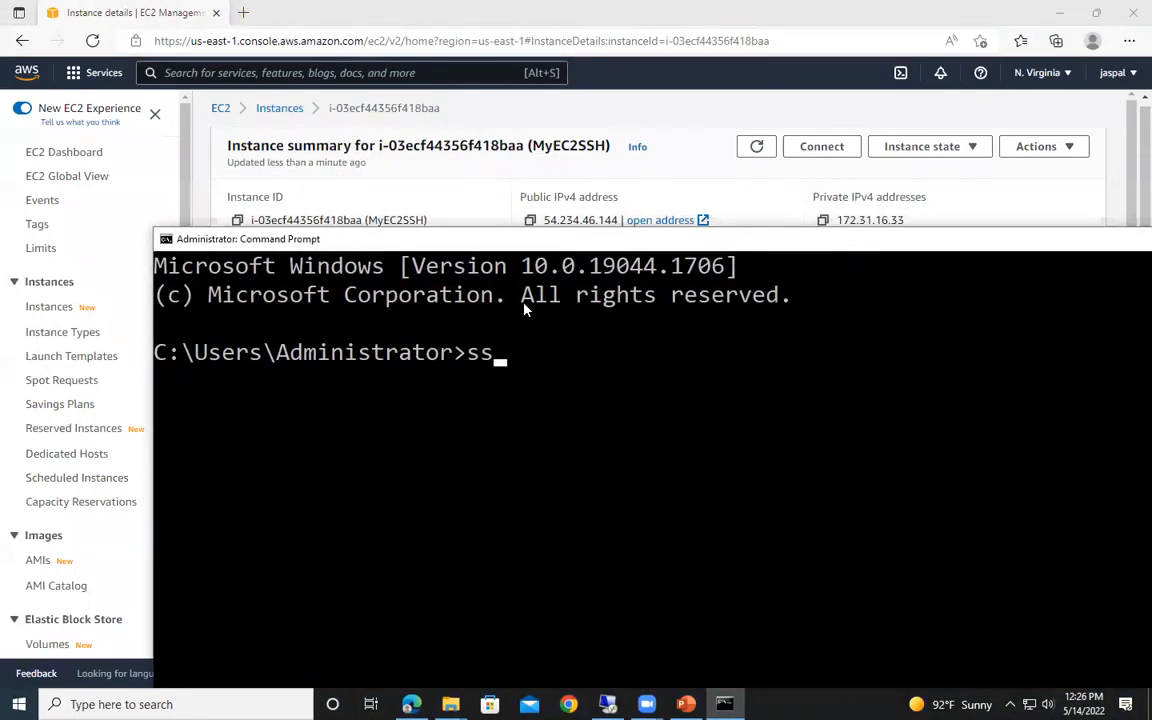
text(h -i)
click(450, 704)
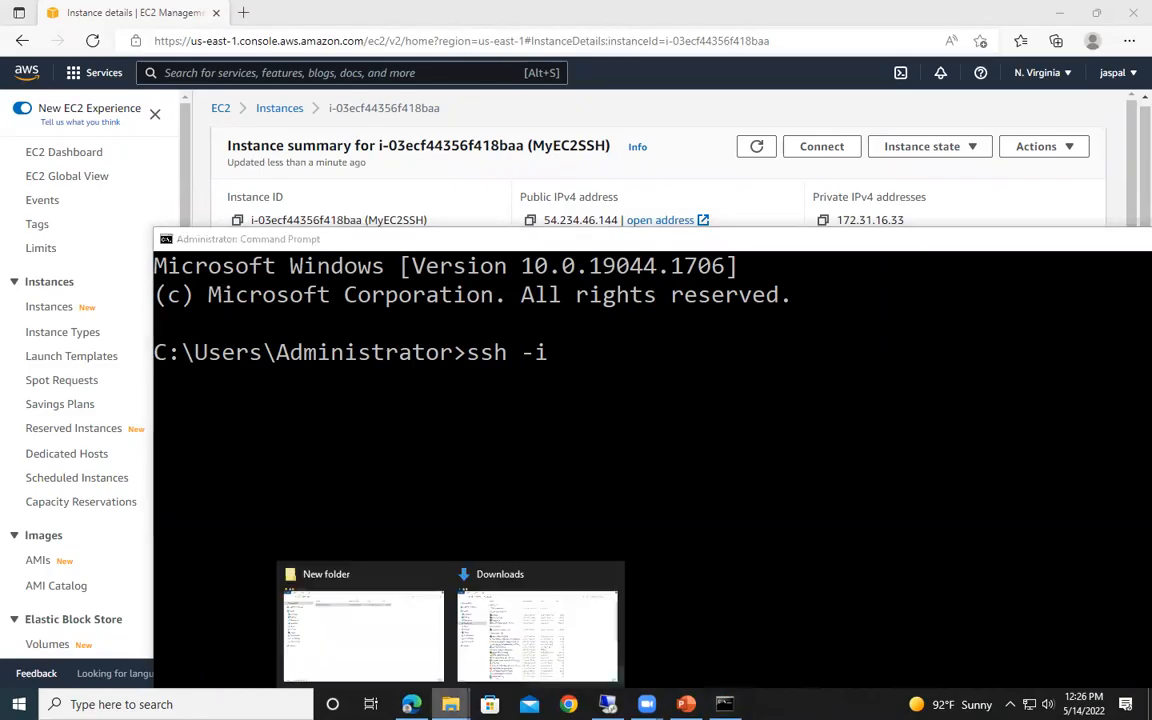
click(516, 624)
click(372, 134)
right_click(374, 132)
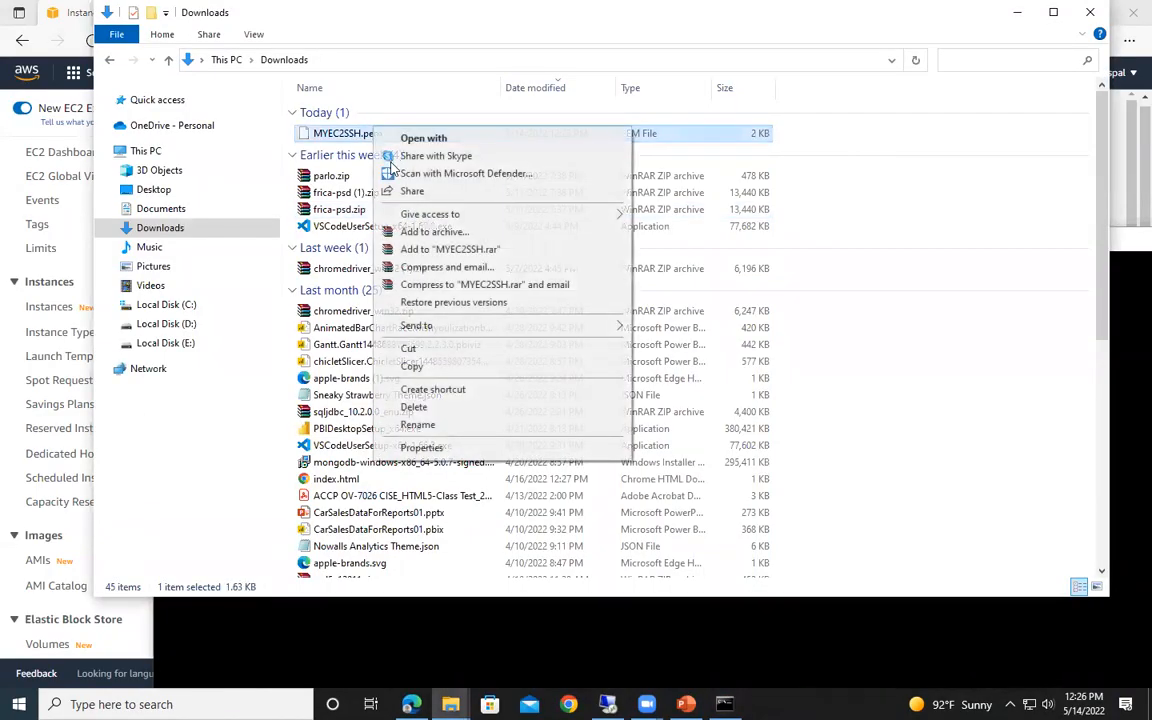
click(422, 448)
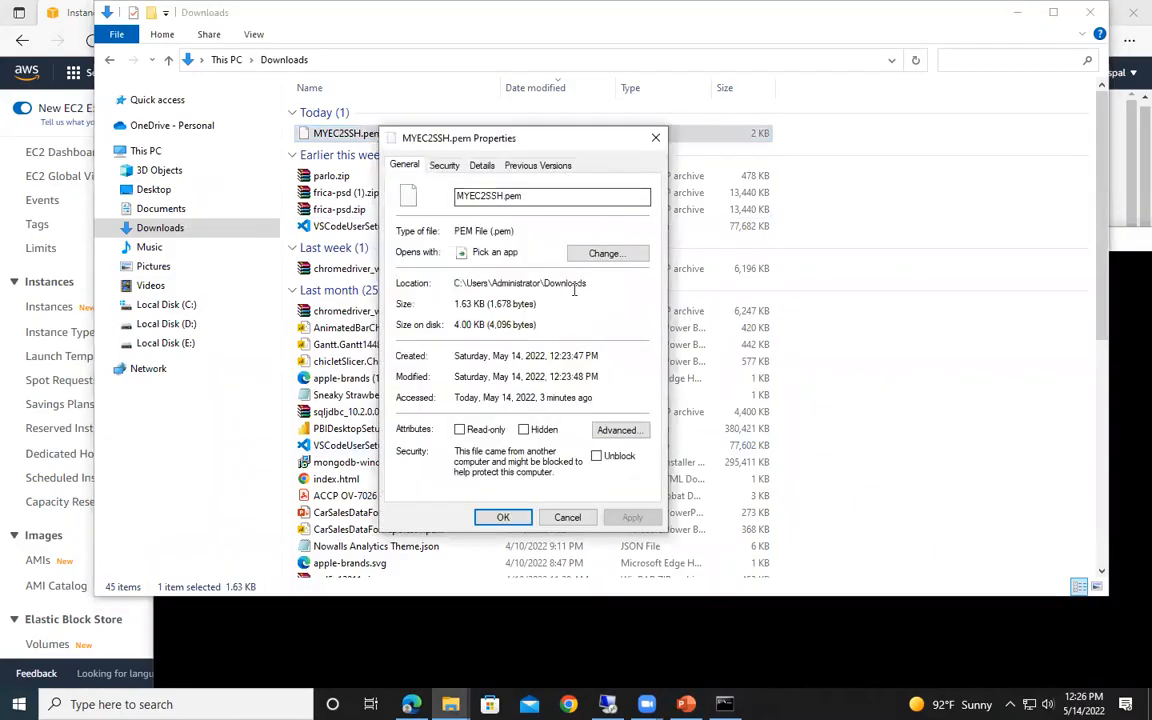
- Copy the key file's folder location from its properties and paste it after ssh -i in Command Prompt
drag(455, 282, 590, 280)
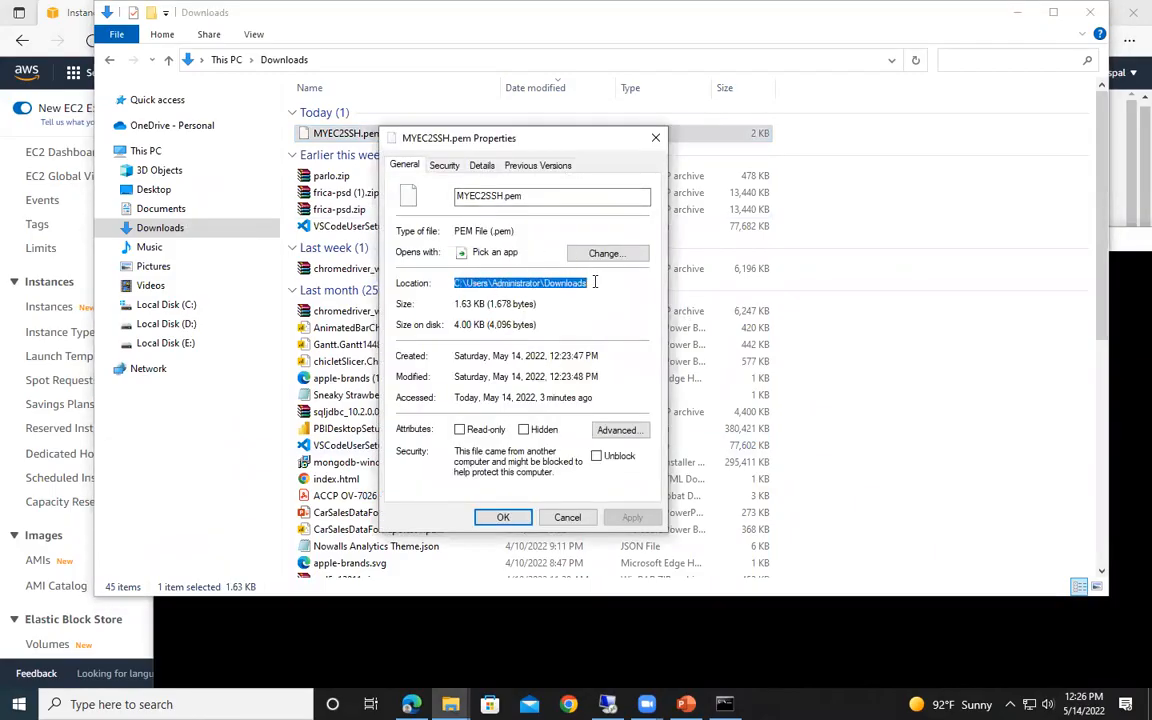
right_click(560, 282)
click(601, 329)
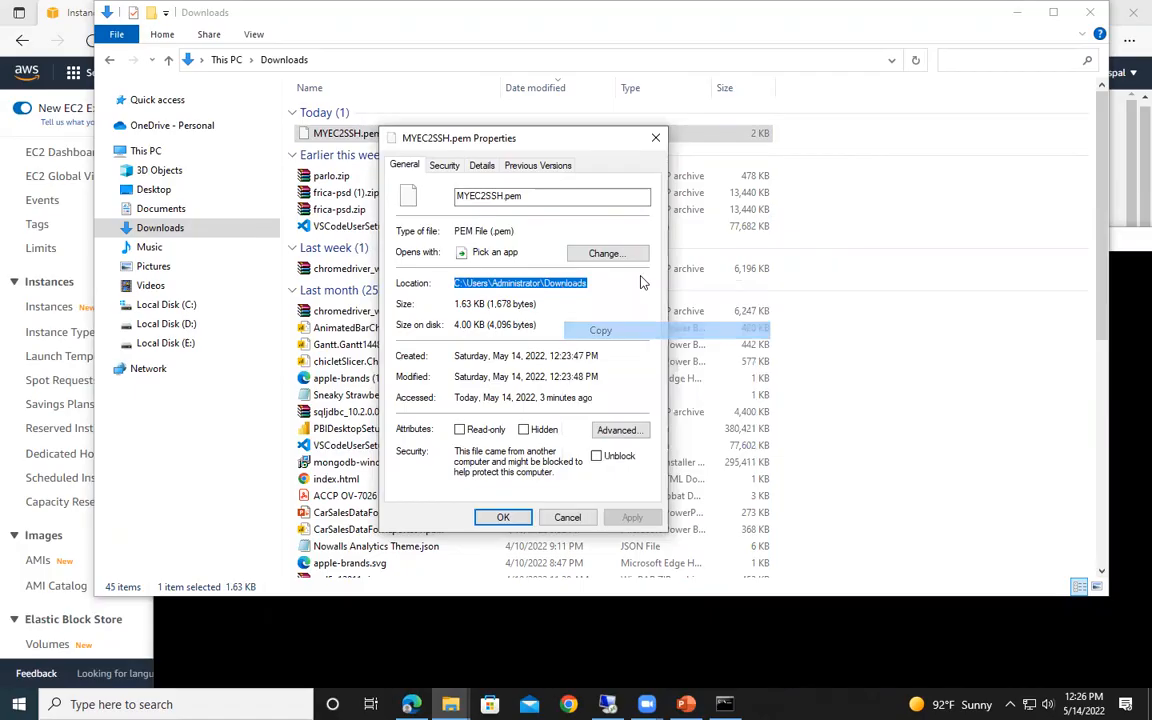
click(655, 140)
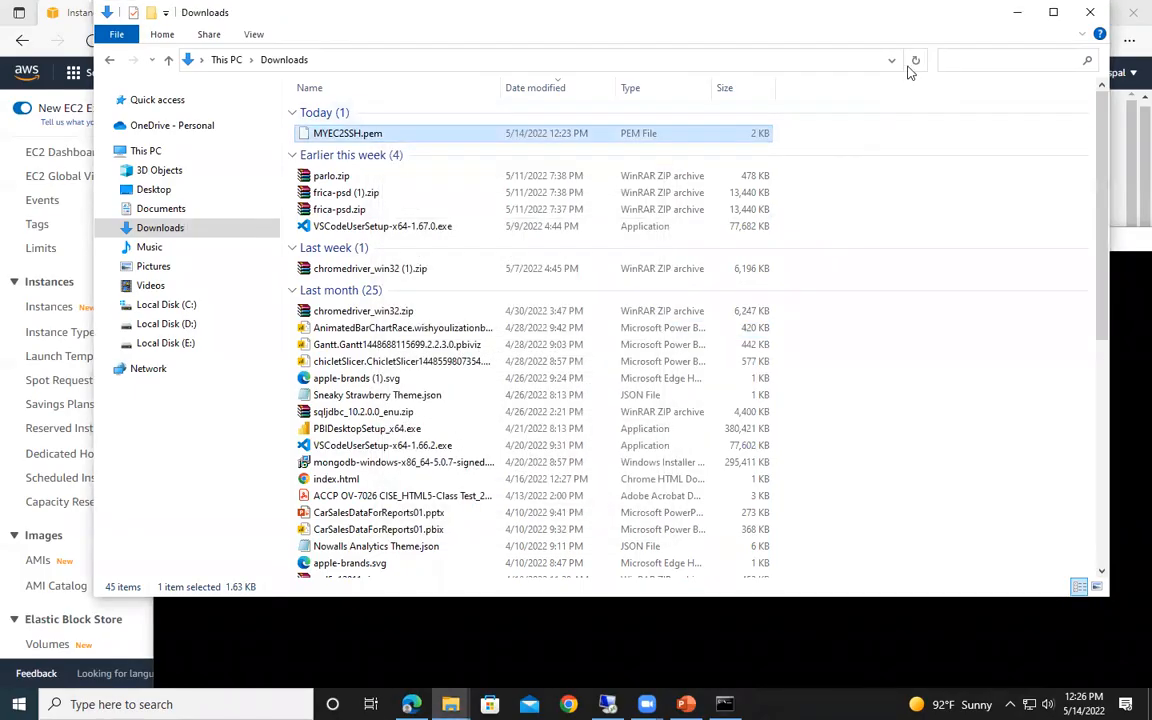
click(1018, 14)
key(ctrl+v)
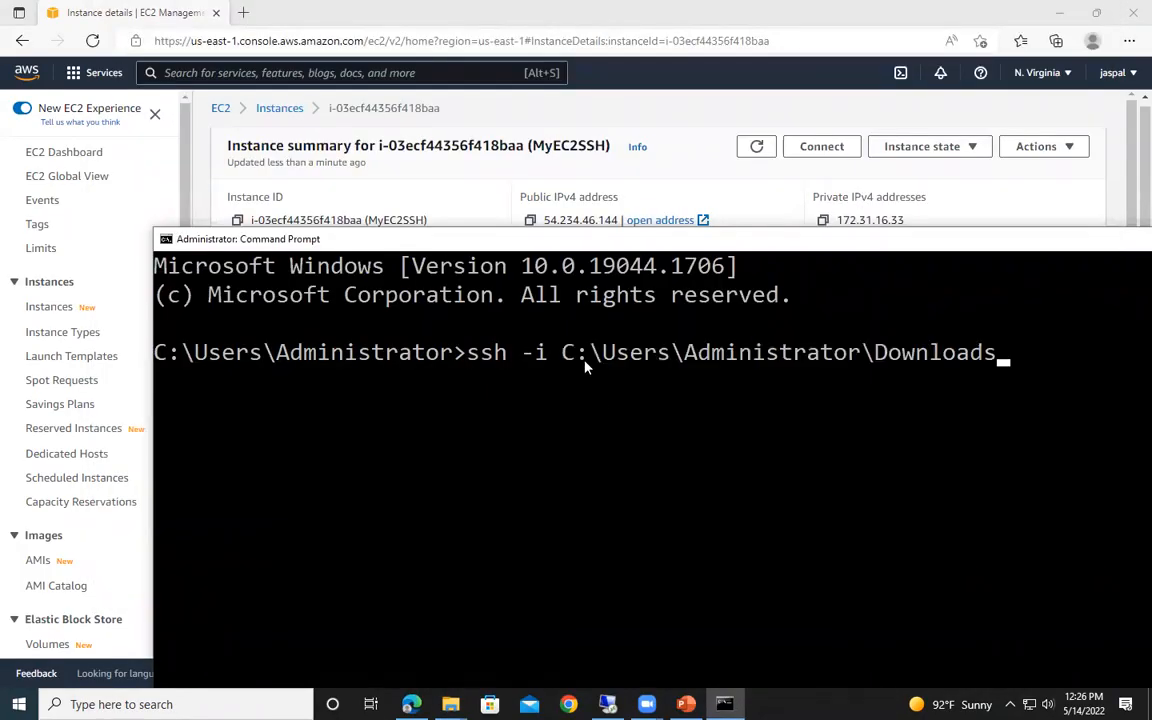
- Bring the whole Command Prompt window into view, complete the key path with \MYEC2SSH.pem and append ec2-ser@ to the ssh command
drag(720, 239, 582, 196)
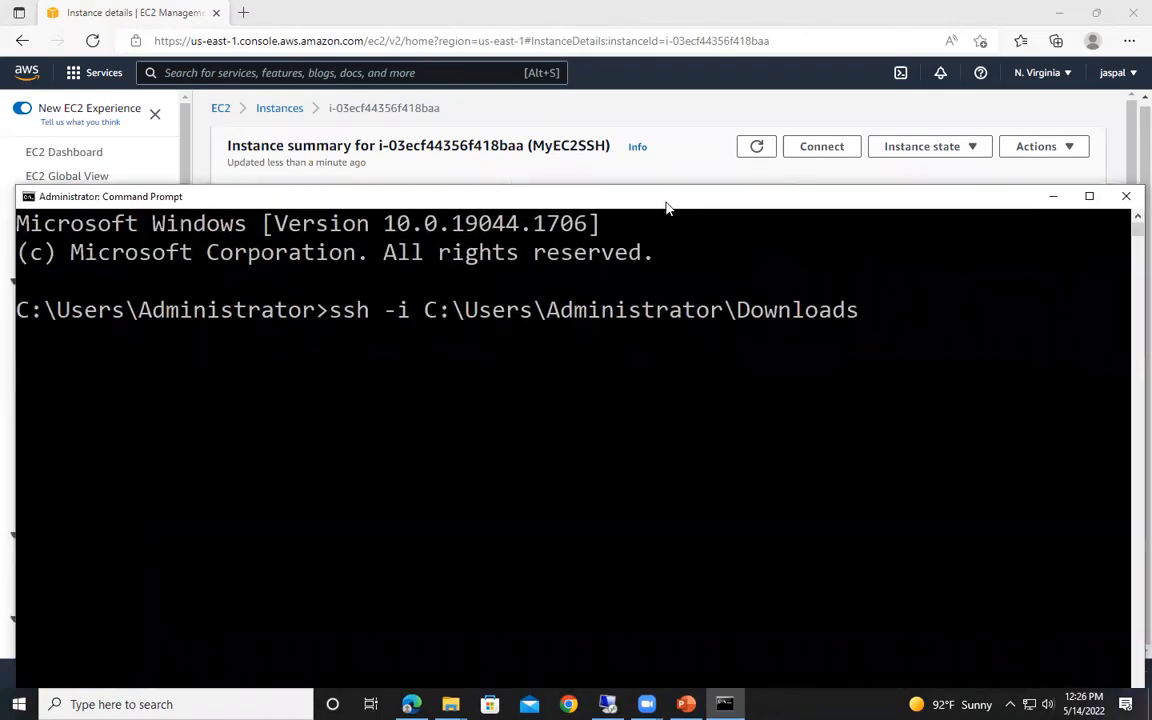
text(\MYEC2)
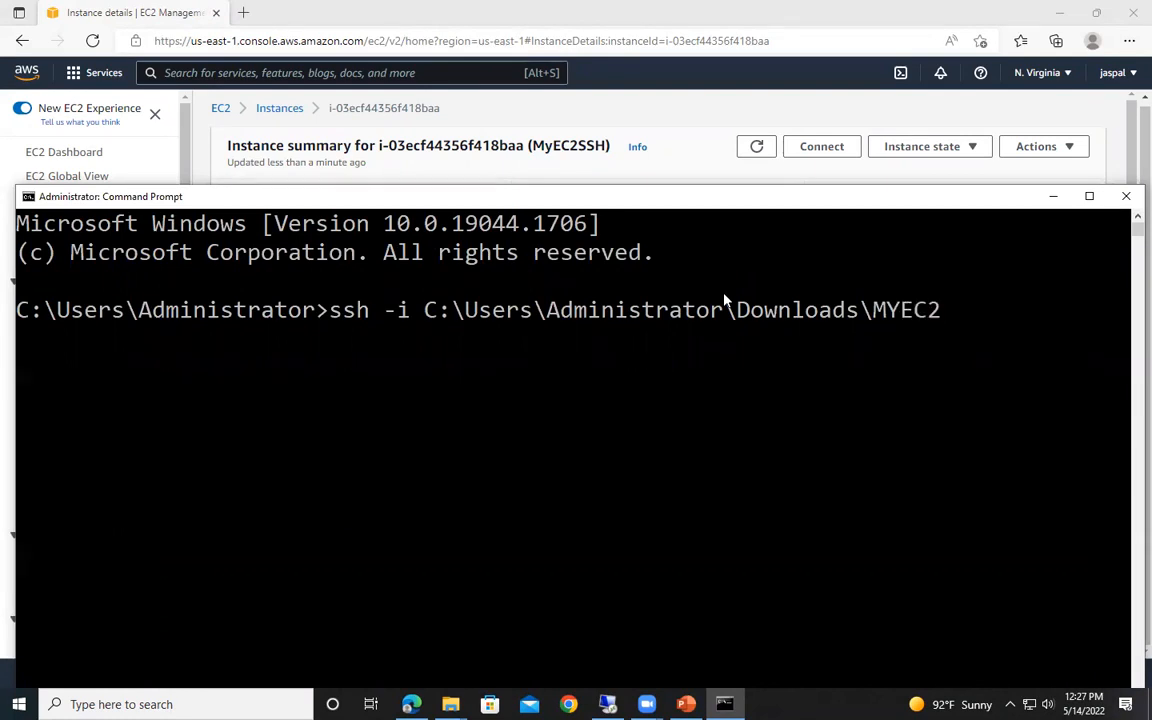
text(SSH)
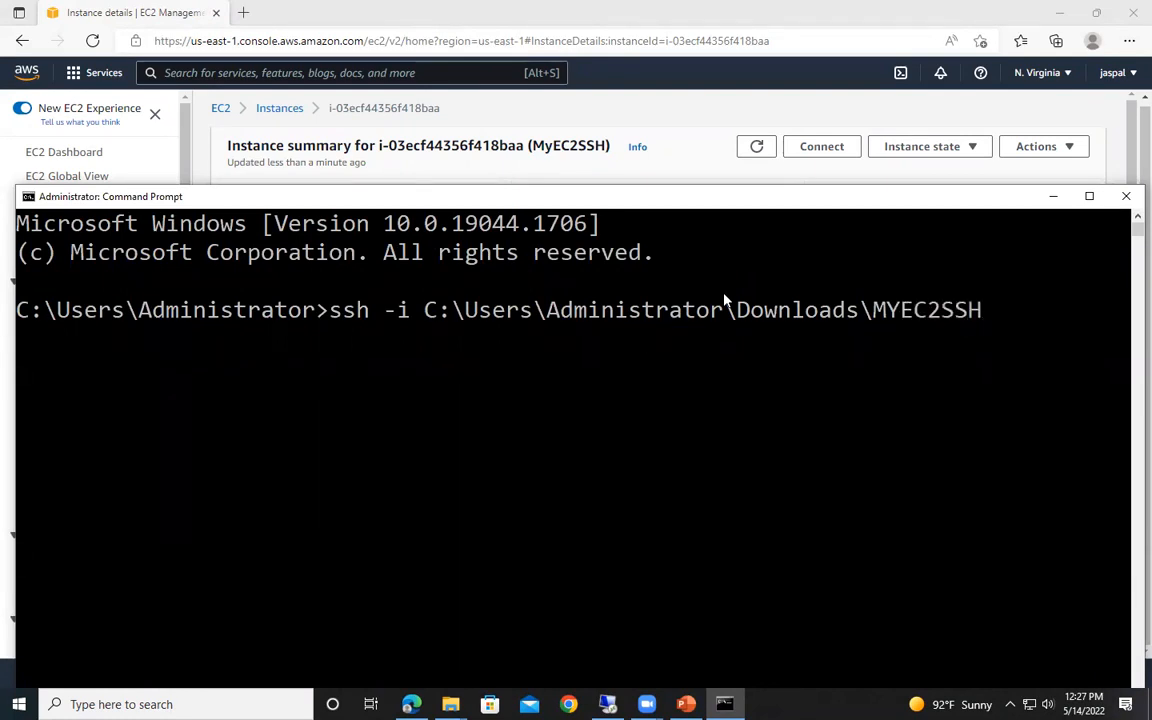
text(.pem ec2-ser)
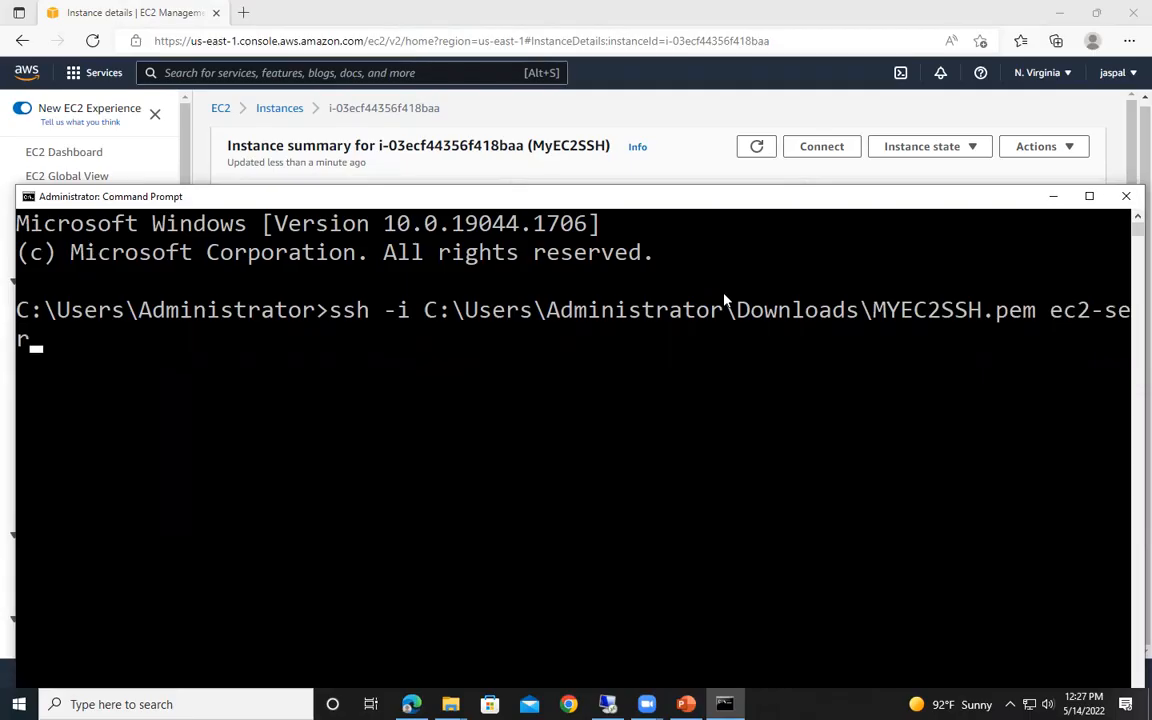
text(@)
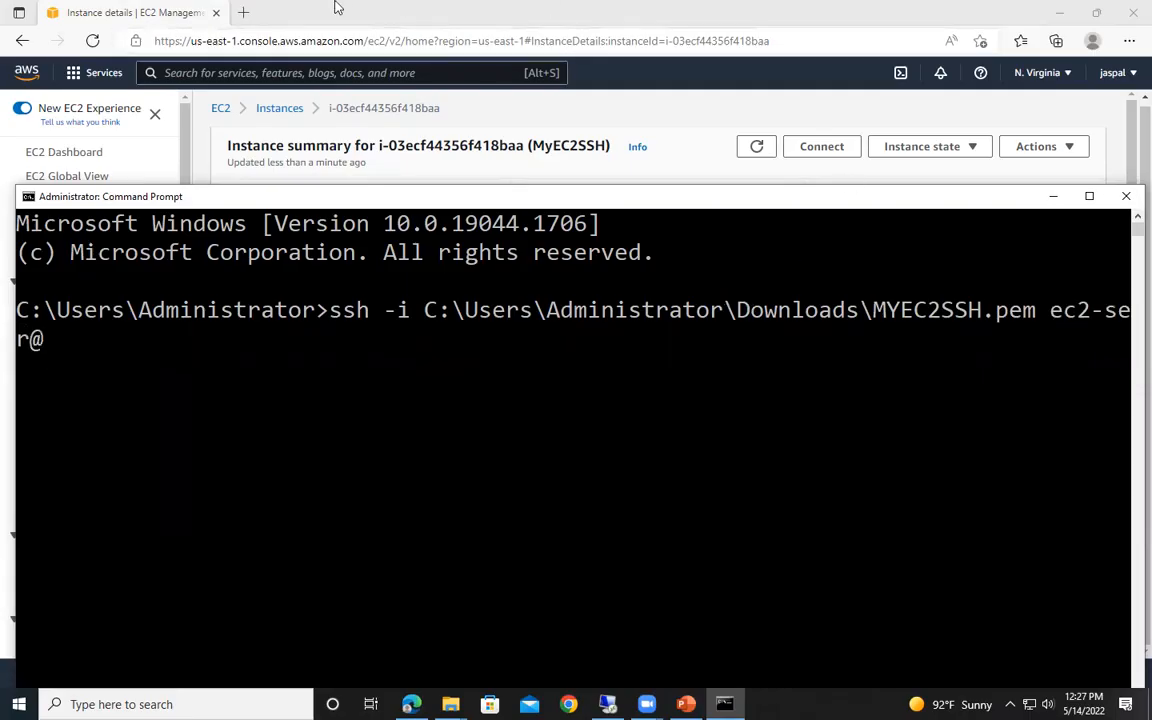
- Copy the instance's public IPv4 address into the ssh command after the @ and correct the username to ec2-user
click(342, 13)
drag(544, 219, 617, 219)
right_click(587, 221)
click(605, 234)
key(alt+Tab)
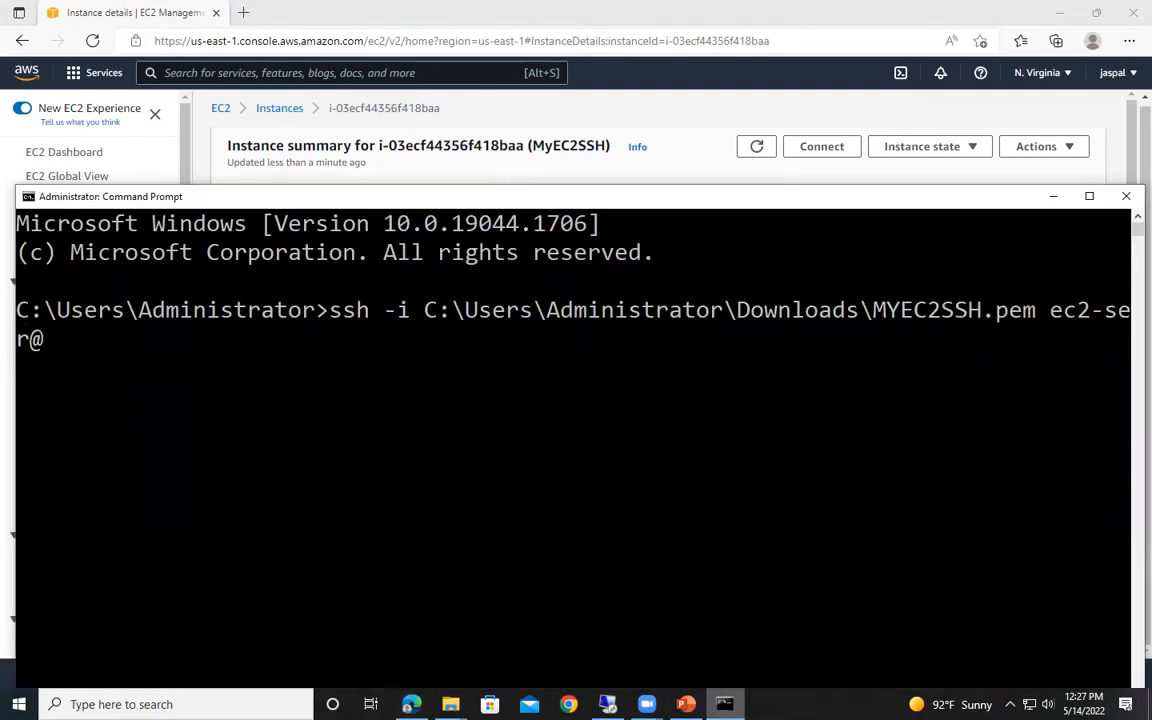
right_click(44, 310)
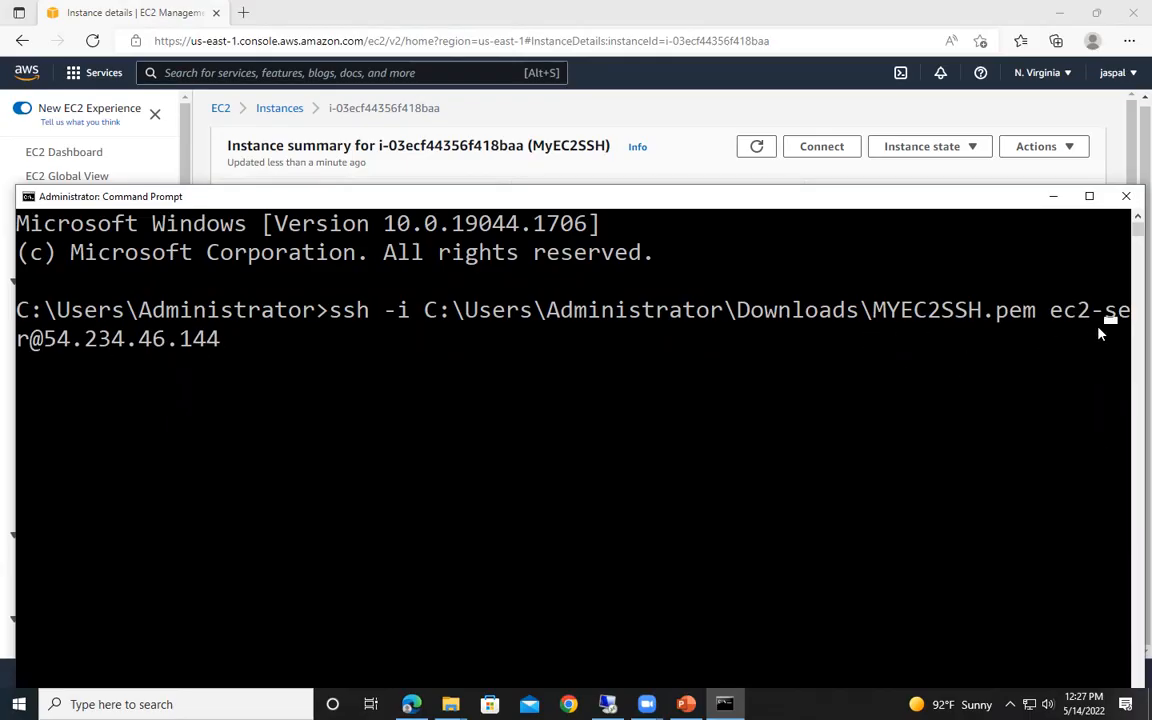
text(u)
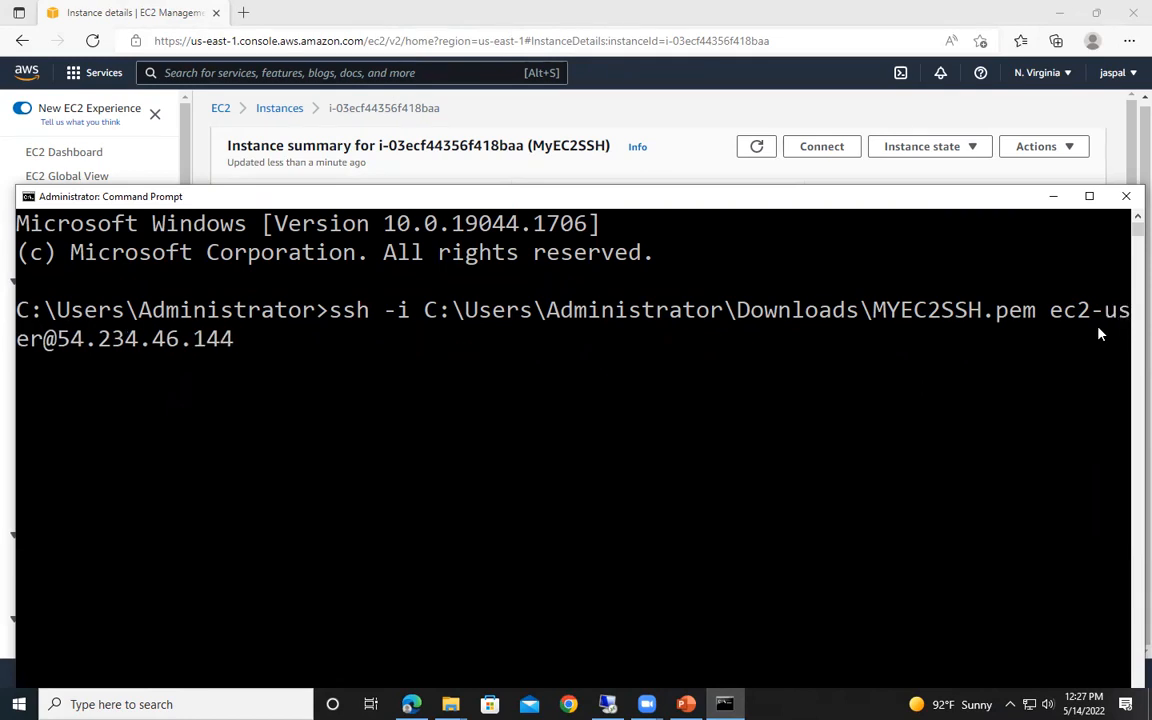
- Run the ssh command and answer yes to continue connecting to the instance
key(Return)
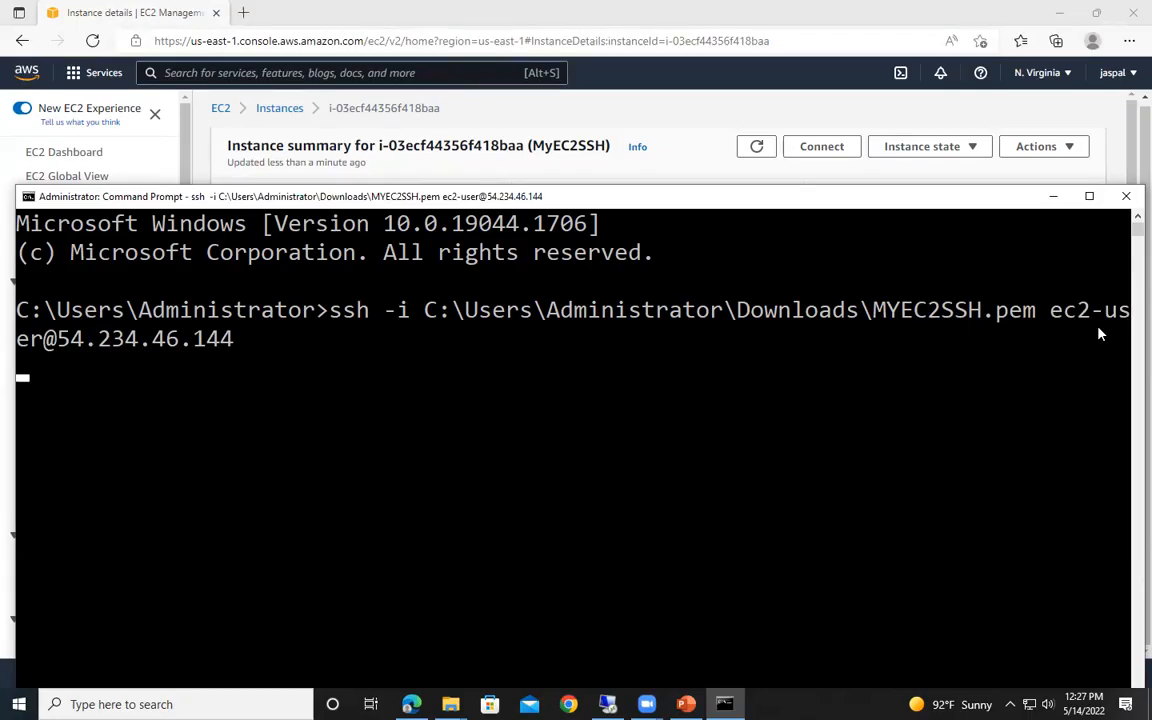
drag(566, 195, 584, 153)
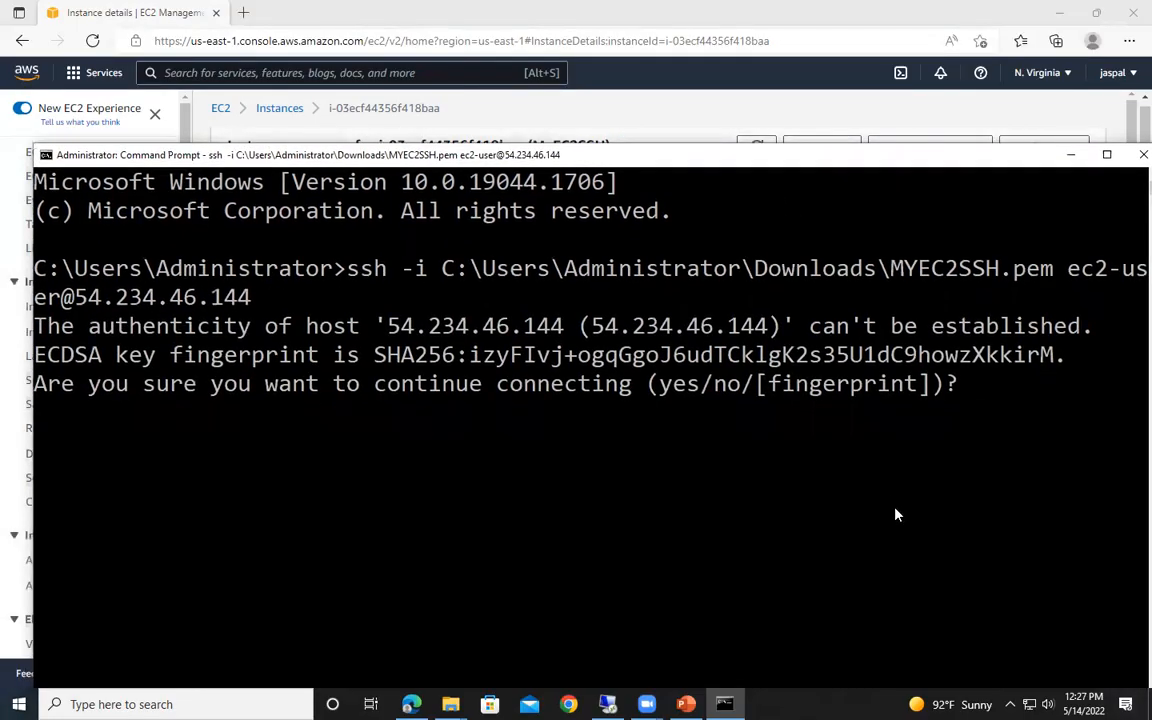
text(yes)
key(Return)
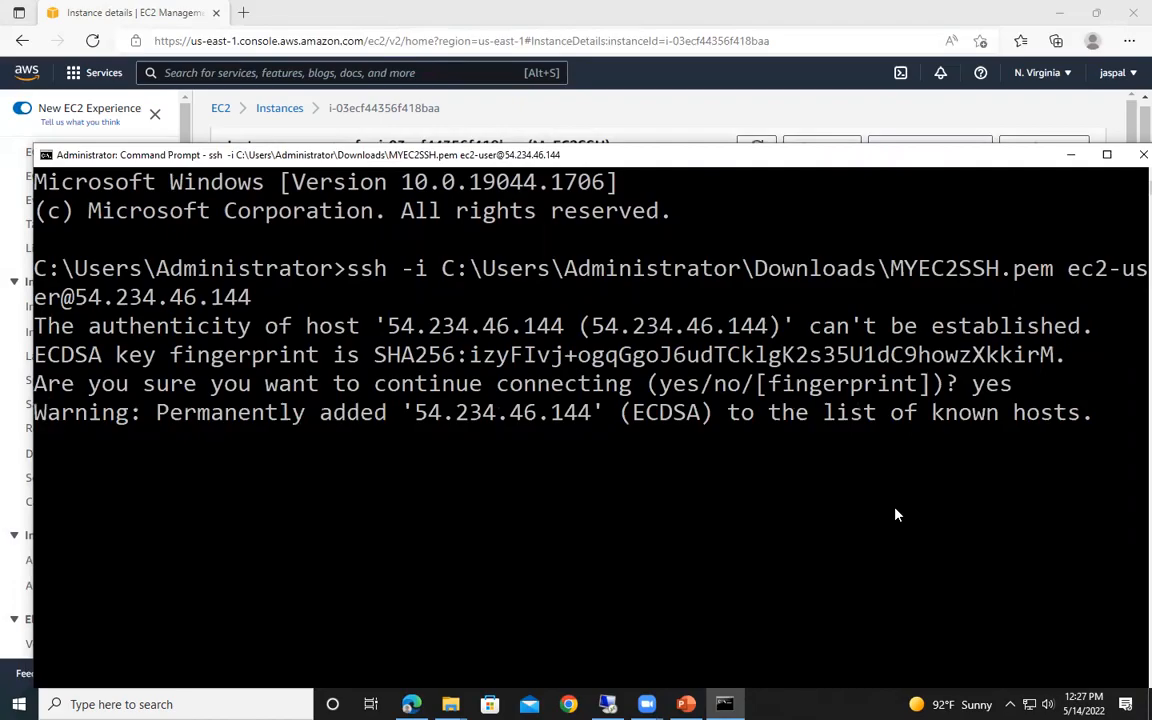